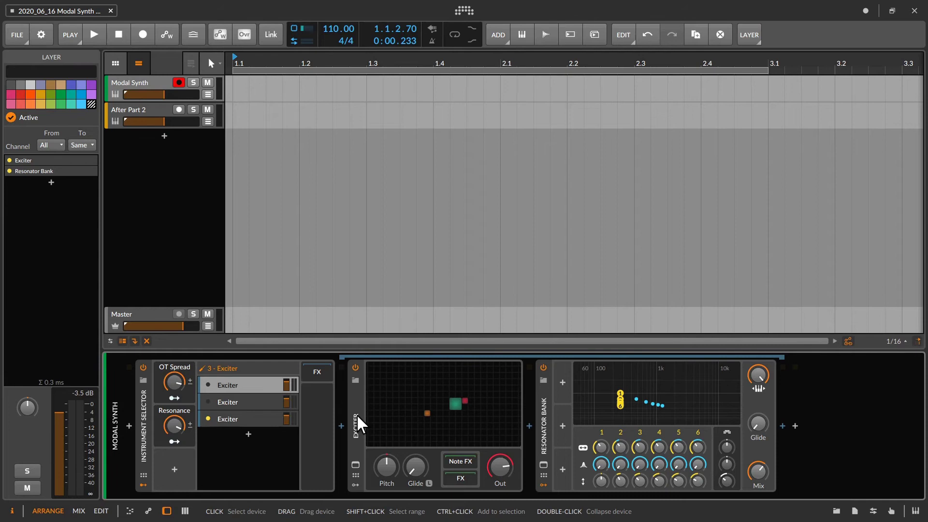
Audition the Modal Synth and After Part 2 tracks, varying the latter's spread morph pad, Reduce Even and Release controls
key("alt+a")
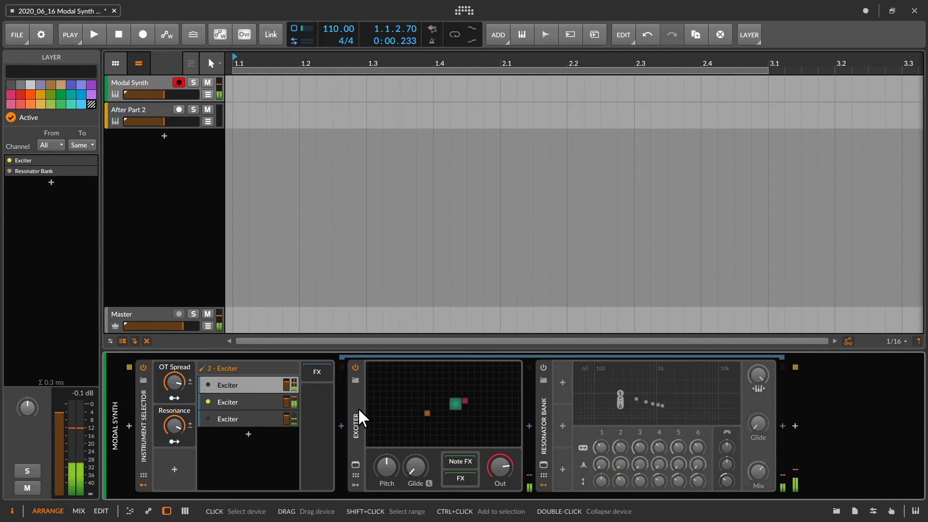
key("alt+a")
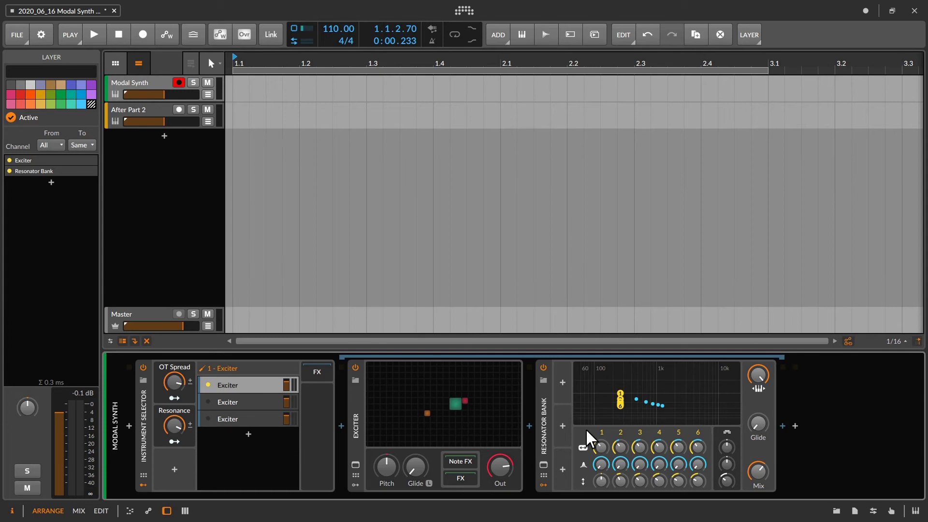
left_click(165, 108)
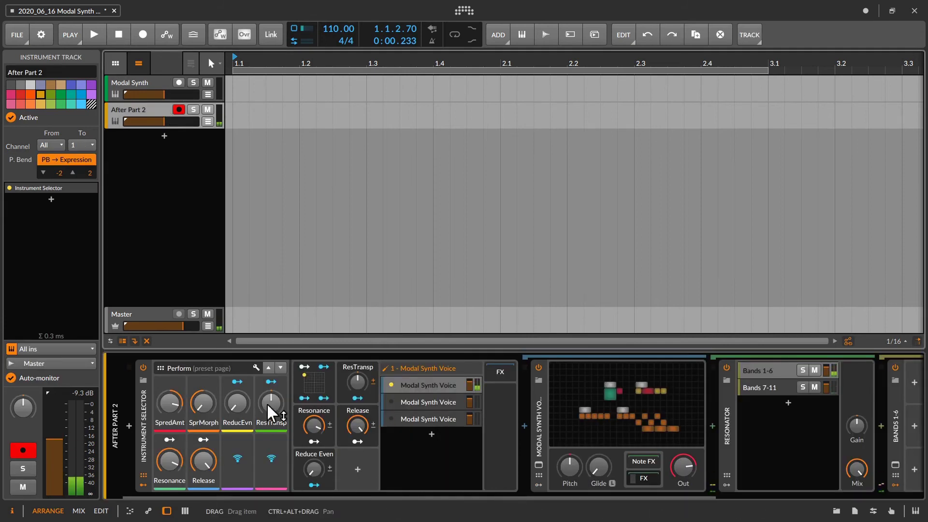
mouse_move(311, 383)
left_mouse_down()
mouse_move(331, 389)
mouse_move(318, 379)
left_mouse_up()
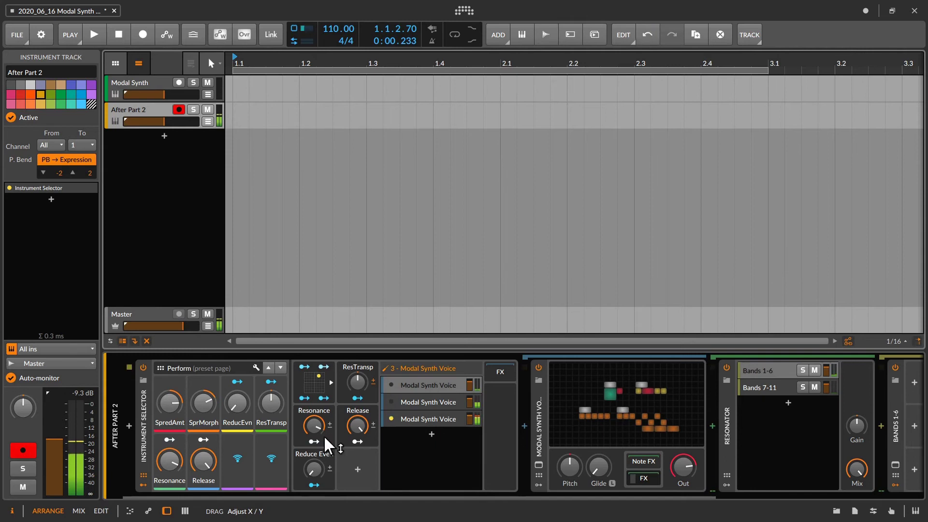
left_click_drag(314, 469, 313, 381)
left_click_drag(365, 423, 366, 476)
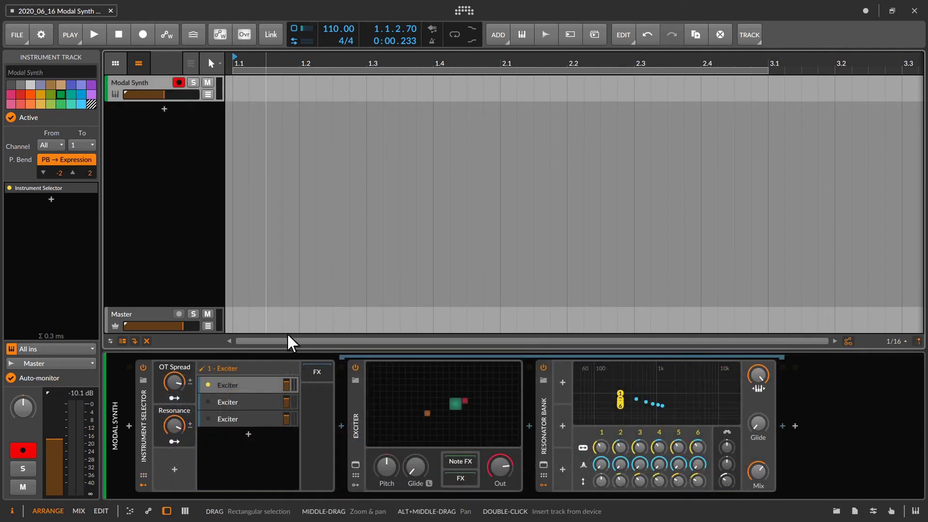
Delete the second and third Exciter layers from the Instrument Selector and select the remaining Exciter layer
left_click(271, 405)
left_click(269, 419, "ctrl")
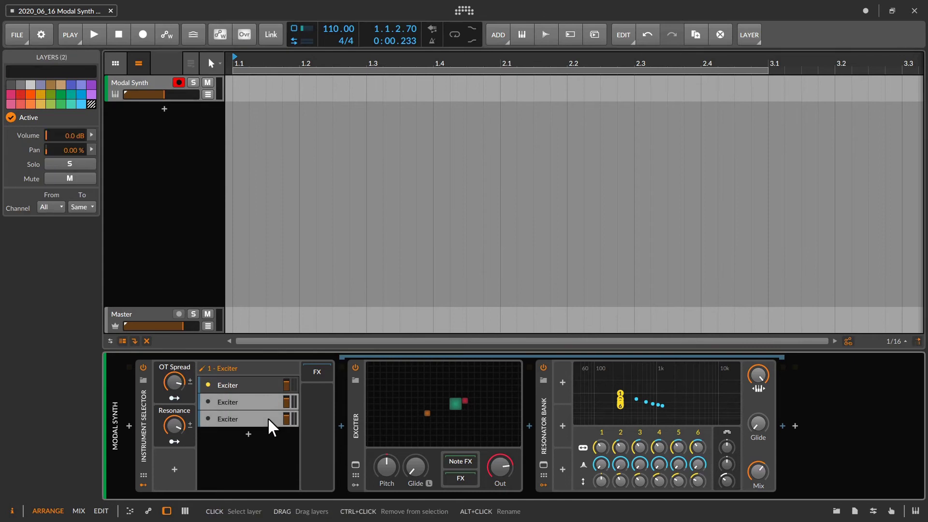
key("Delete")
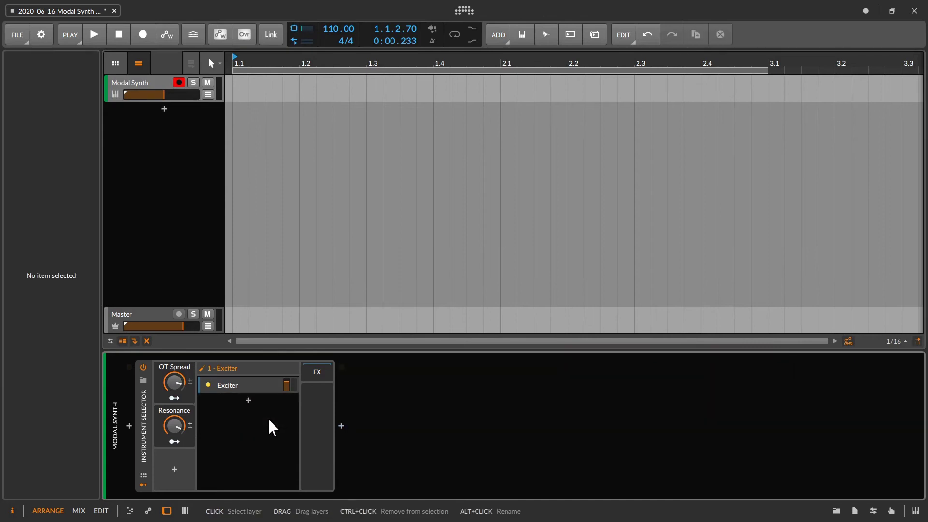
left_click(247, 386)
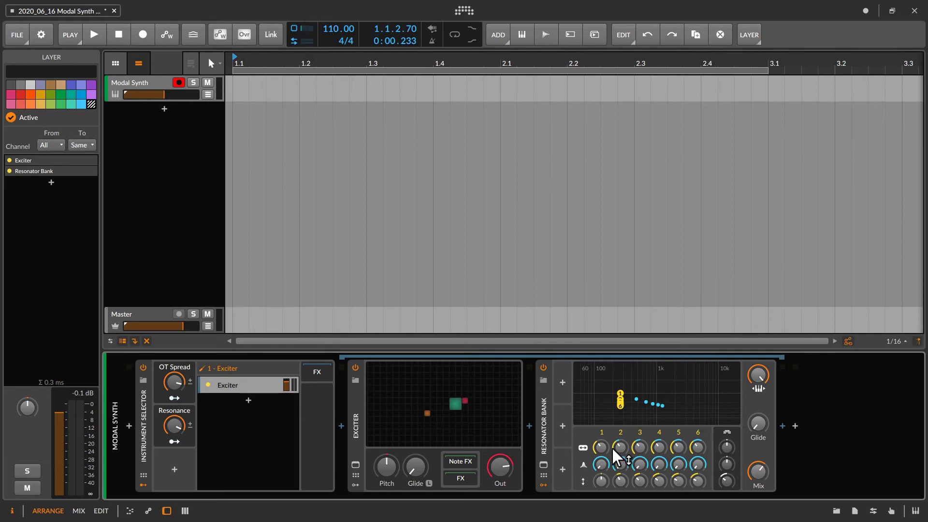
Group the Resonator Bank into an FX Layer and duplicate its layer
left_click_drag(760, 474, 760, 437)
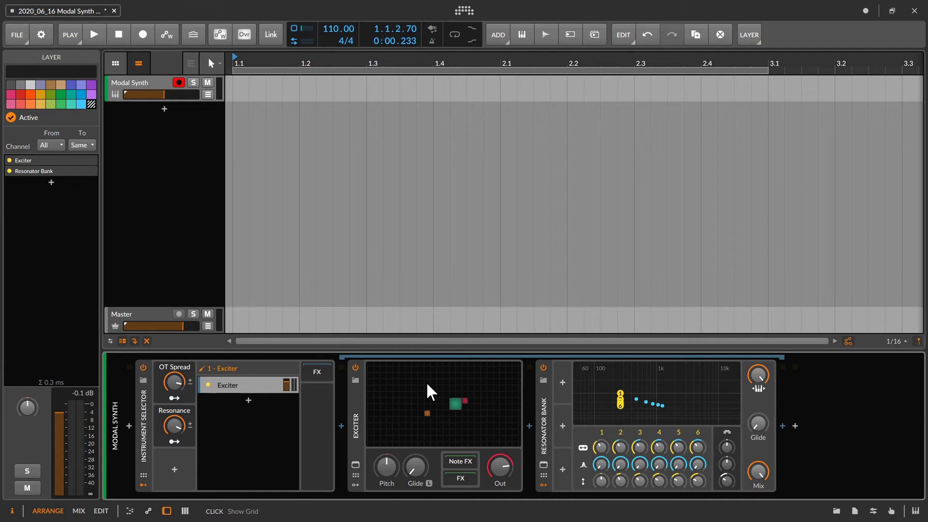
left_click(548, 432)
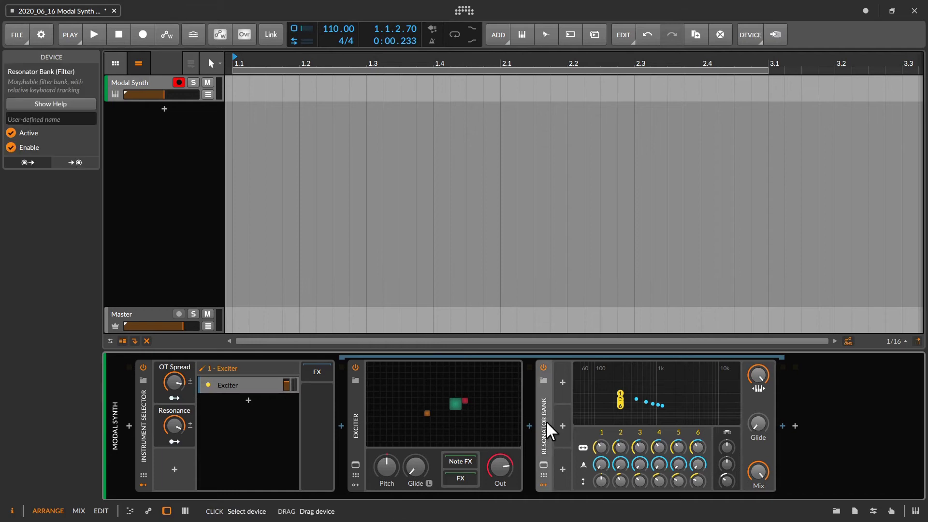
key("ctrl+g")
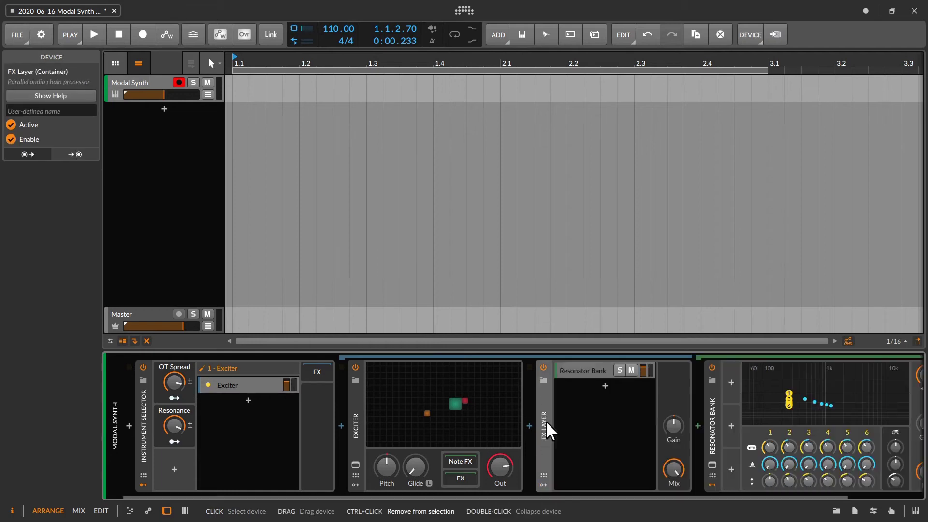
left_click(604, 373)
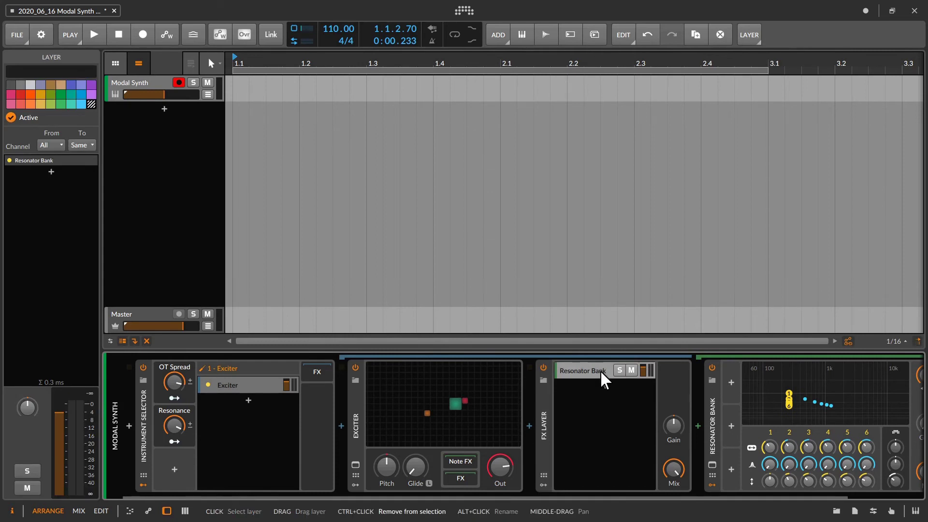
key("ctrl+d")
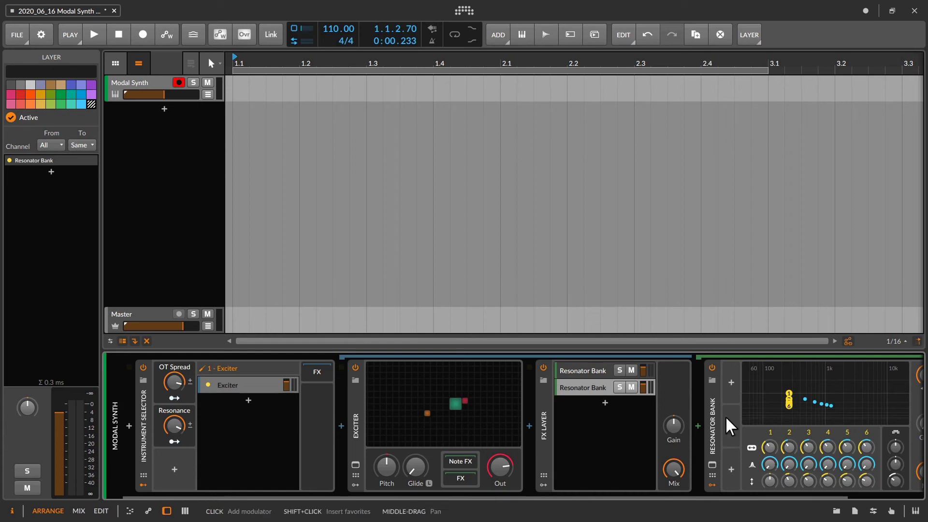
Rename the FX Layer container as Resonator
left_click(552, 429)
left_click(19, 111)
type("Resonator")
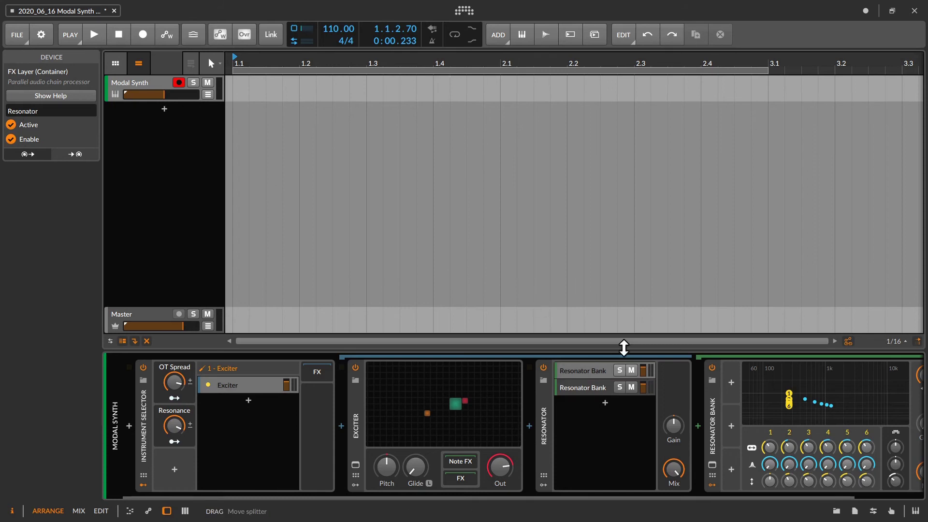
Name the first Resonator Bank device Bands 1-6 and the duplicated one Bands 7-11
left_click(710, 412)
left_click(46, 119)
type("Ban")
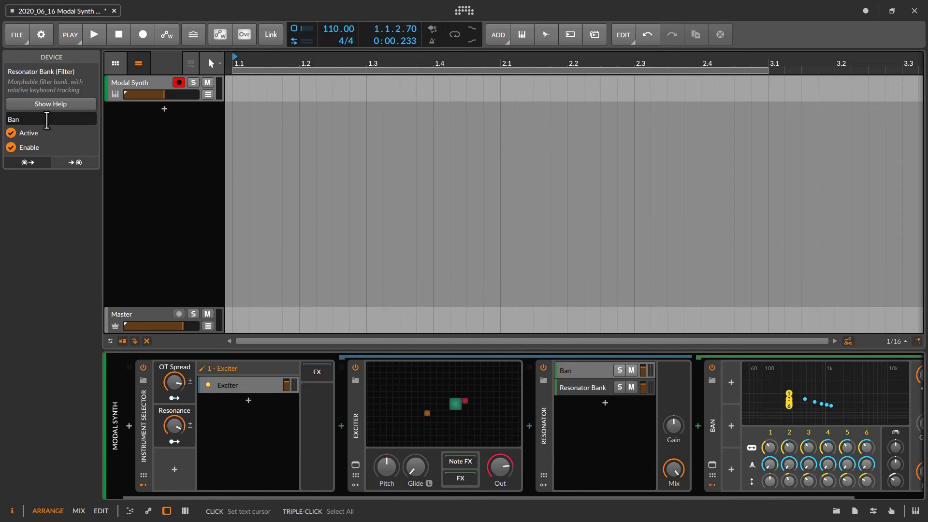
type("ds 1-6")
left_click(603, 389)
left_click(710, 418)
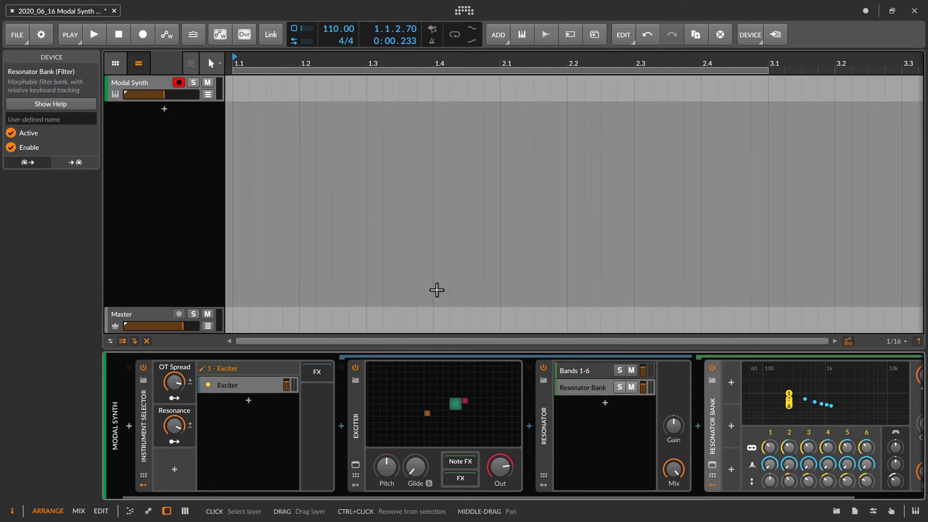
left_click(58, 116)
type("Bands 7-11")
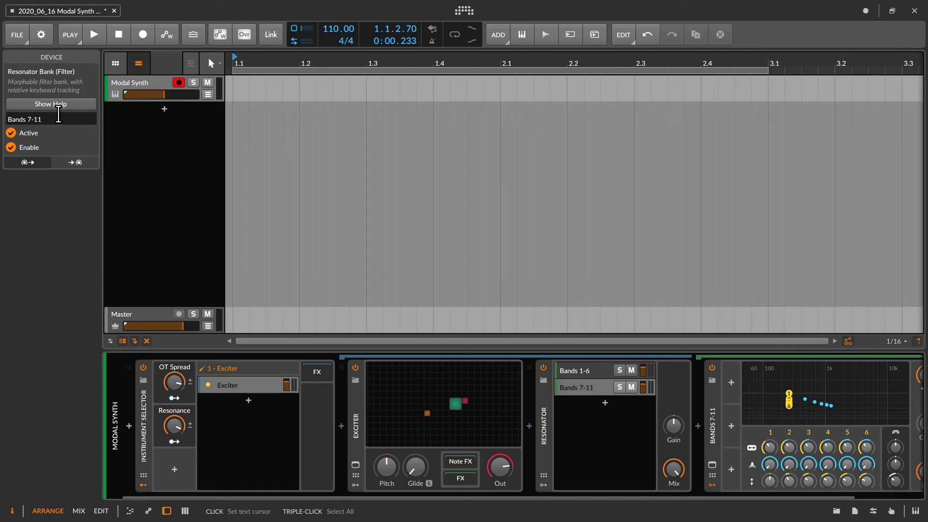
Paste the labelled frequency-ratio-to-semitone and additional conversion modules into the Exciter's grid below the AD envelope
left_click(166, 379)
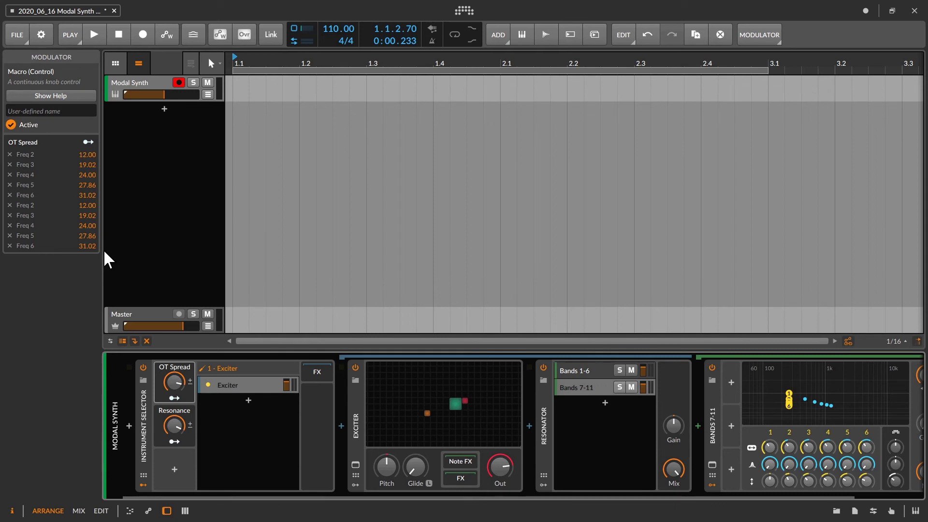
left_click(433, 408)
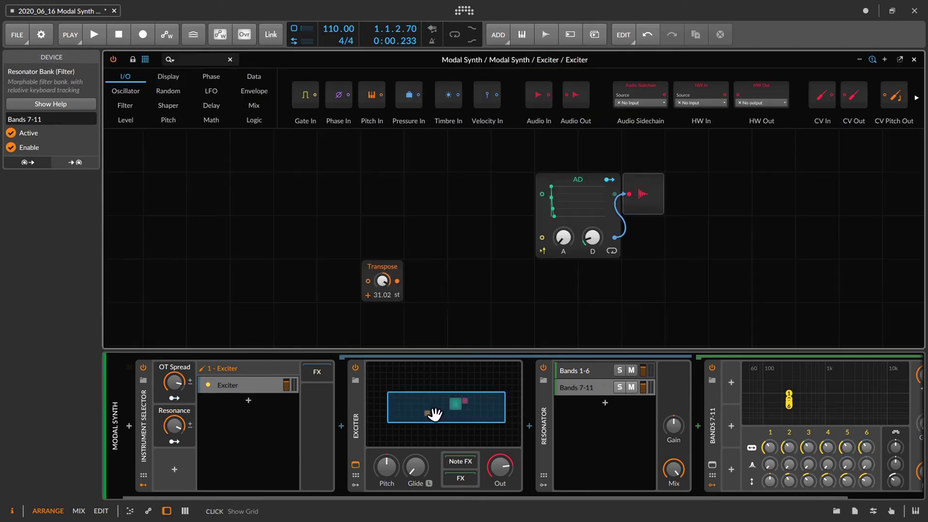
scroll(437, 287, "down", 1)
left_click(383, 251)
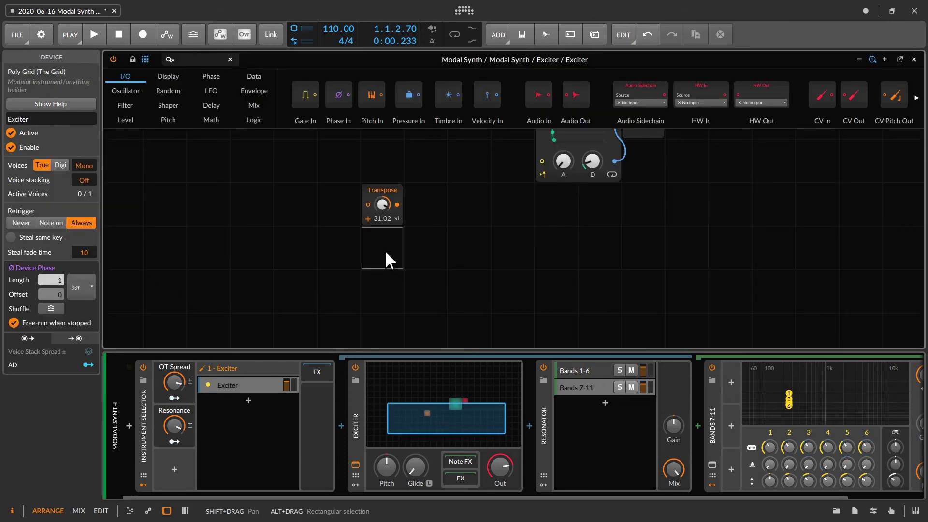
key("ctrl+v")
left_click(387, 205)
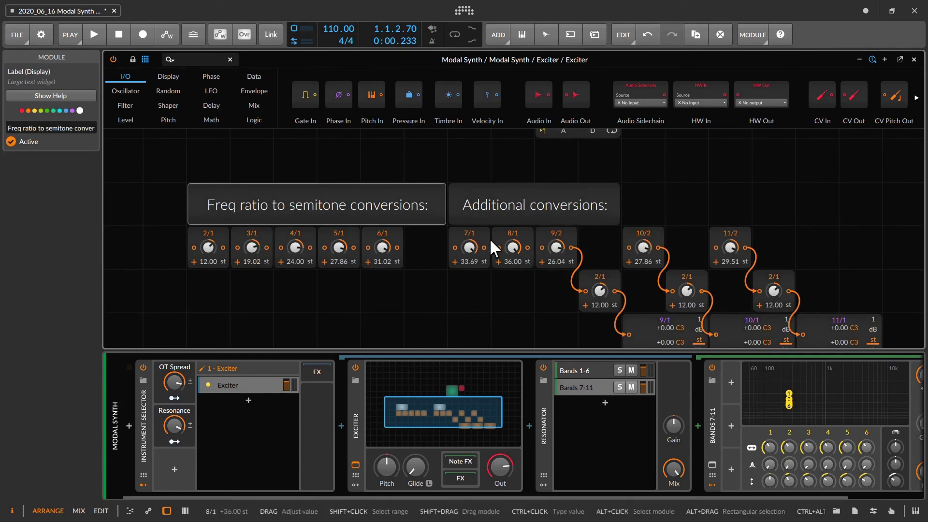
Copy the 7/1 conversion value into the OT Spread macro's Freq 2 modulation for Bands 7-11, setting it to 33.69
left_click(472, 251)
double_click(474, 259)
key("ctrl+c")
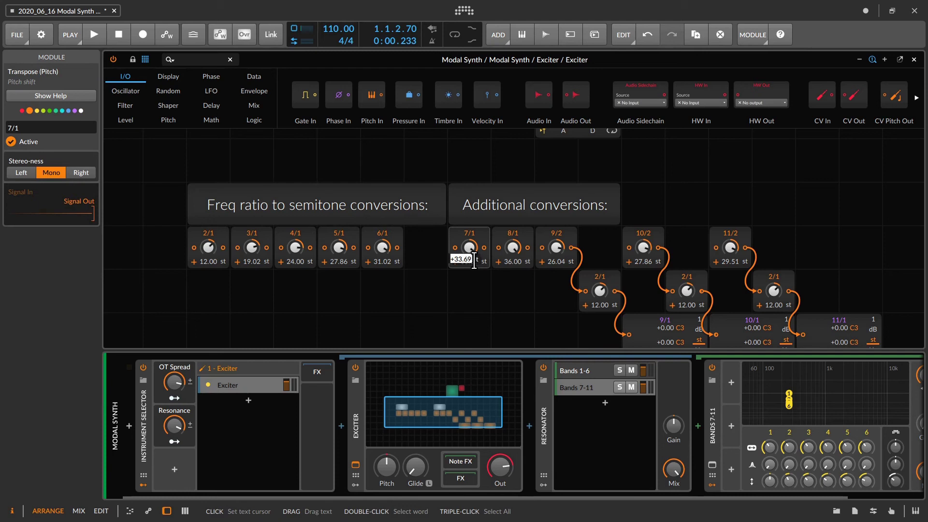
left_click(157, 385)
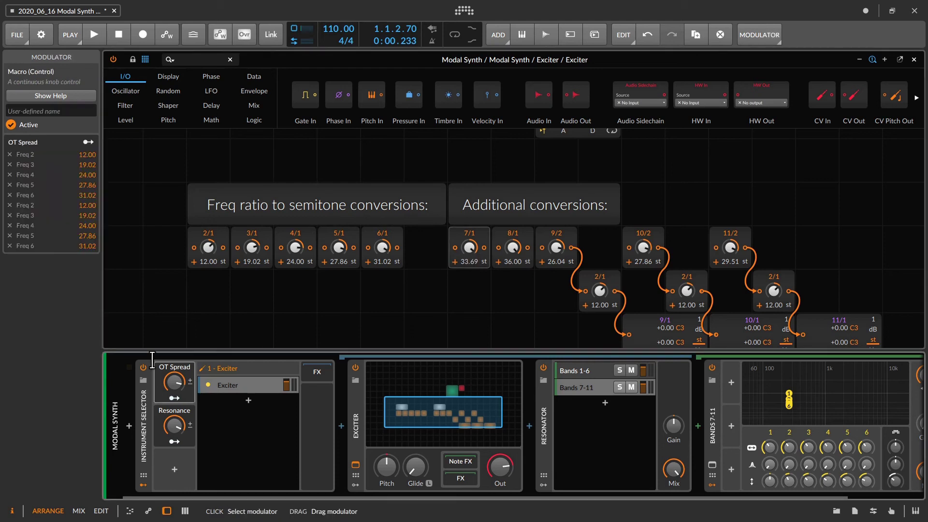
double_click(87, 205)
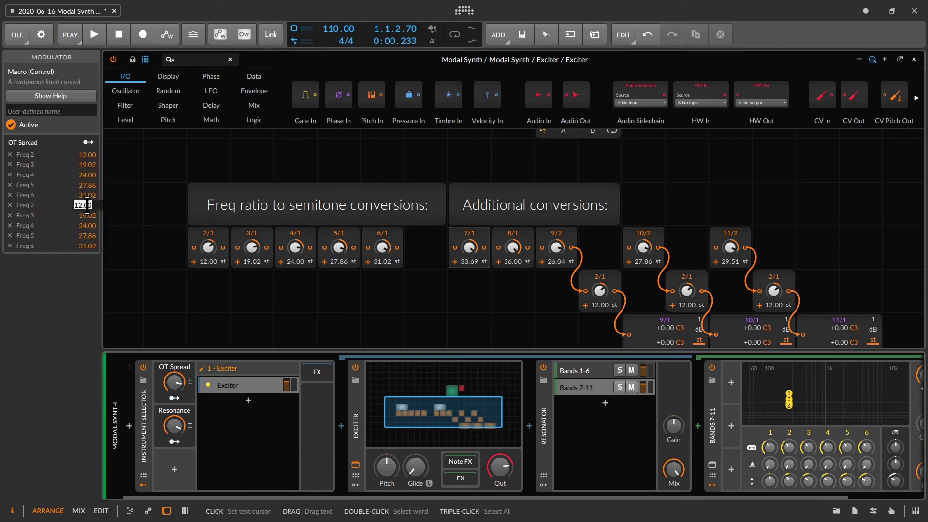
key("ctrl+v")
key("Return")
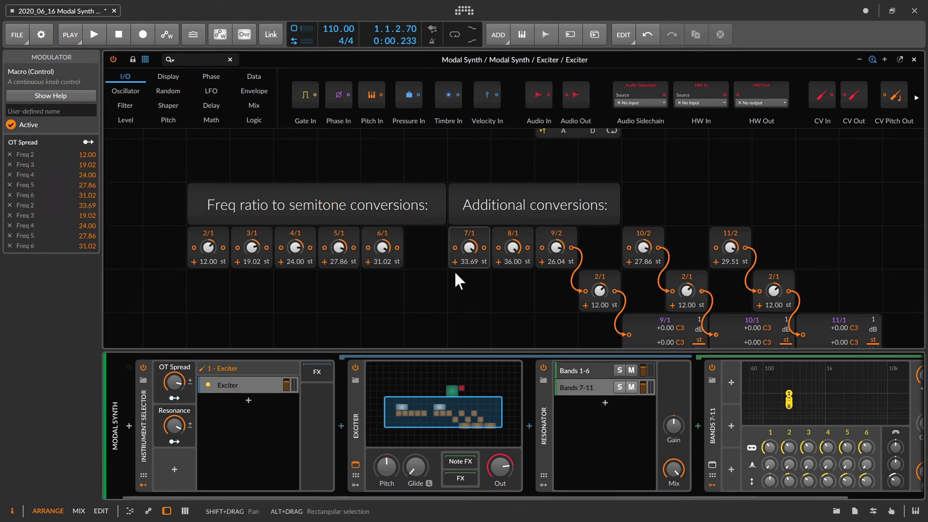
Set the OT Spread macro's Freq 3 modulation for Bands 7-11 to 36.00, taken from the 8/1 conversion
double_click(511, 260)
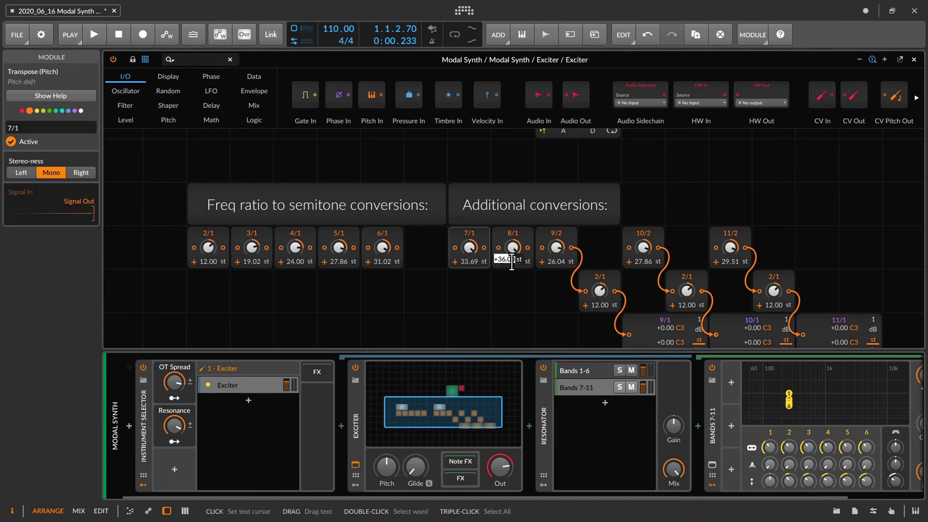
left_click(155, 387)
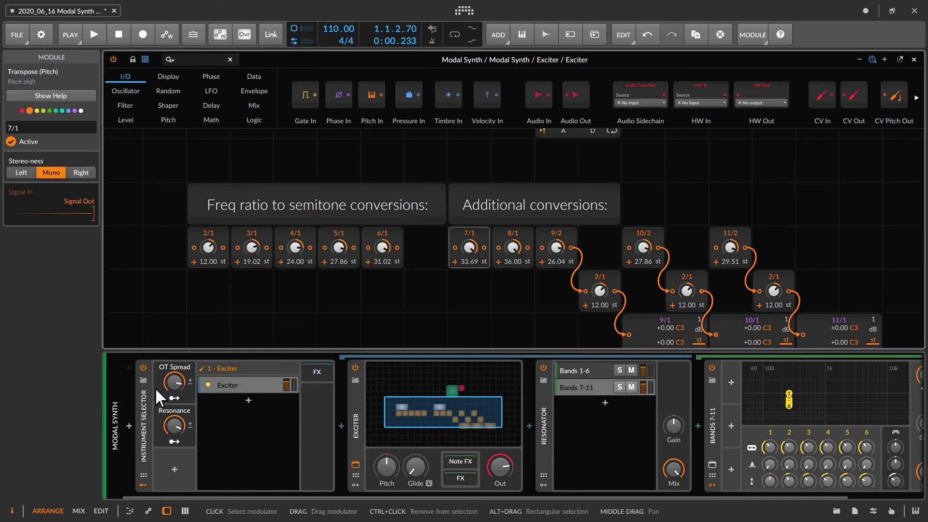
left_click(155, 387)
left_click_drag(86, 215, 86, 215)
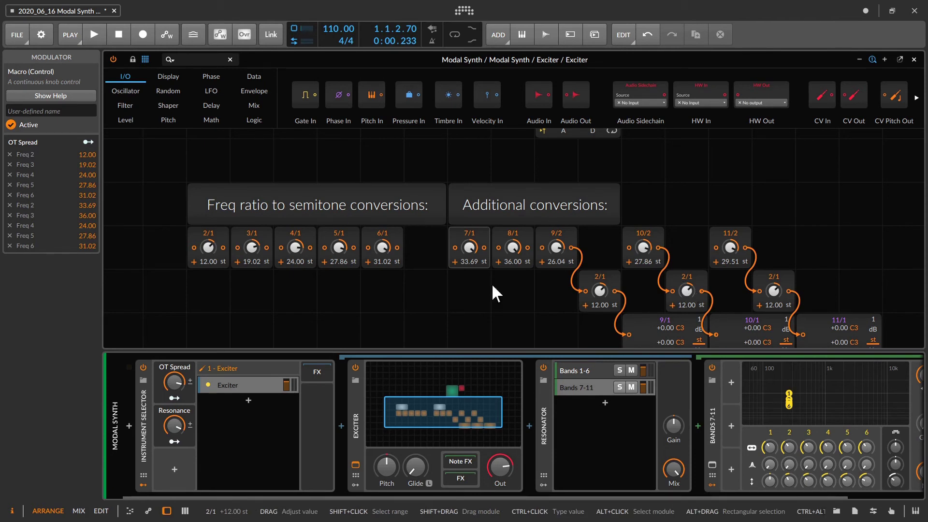
Set the OT Spread macro's Bands 7-11 modulations to 38.04 for Freq 4, 39.86 for Freq 5 and 41.51 for Freq 6
double_click(87, 226)
type("38")
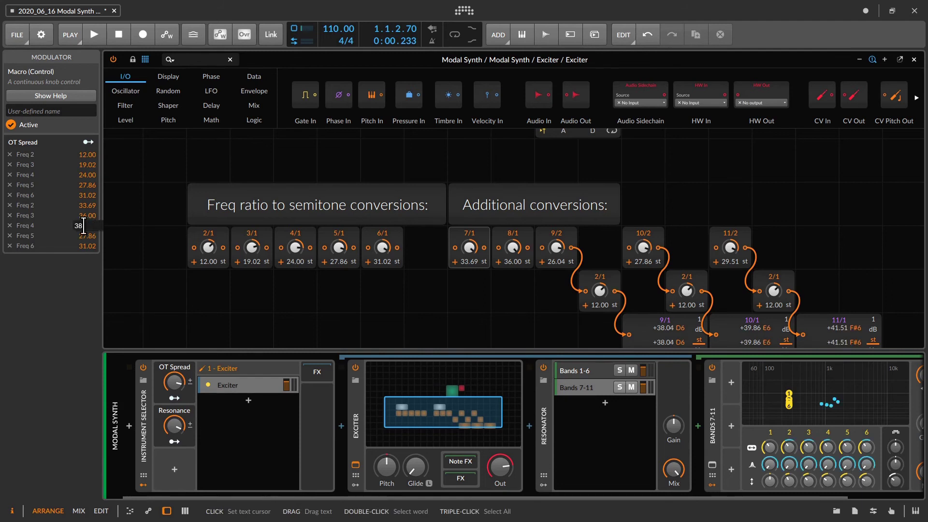
type(".04")
key("Return")
double_click(86, 235)
type("39.86")
key("Return")
double_click(94, 245)
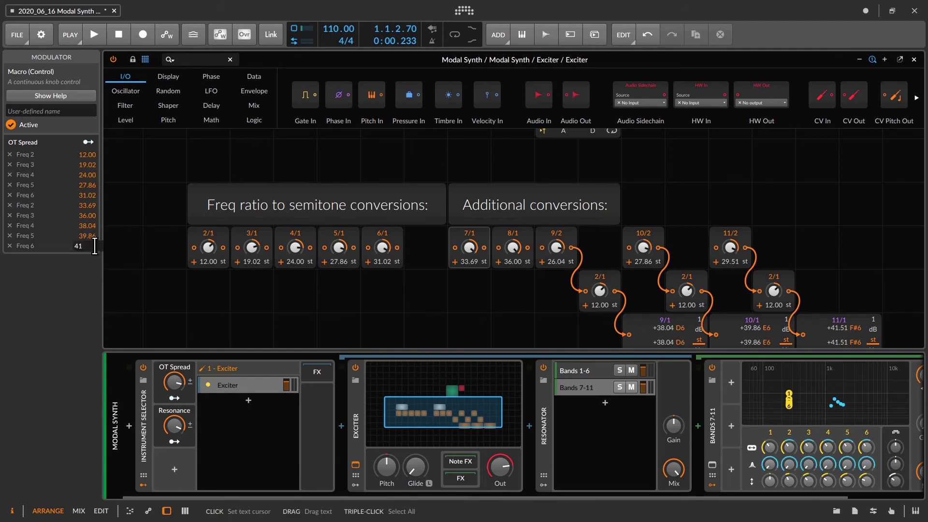
type("41.51")
key("Return")
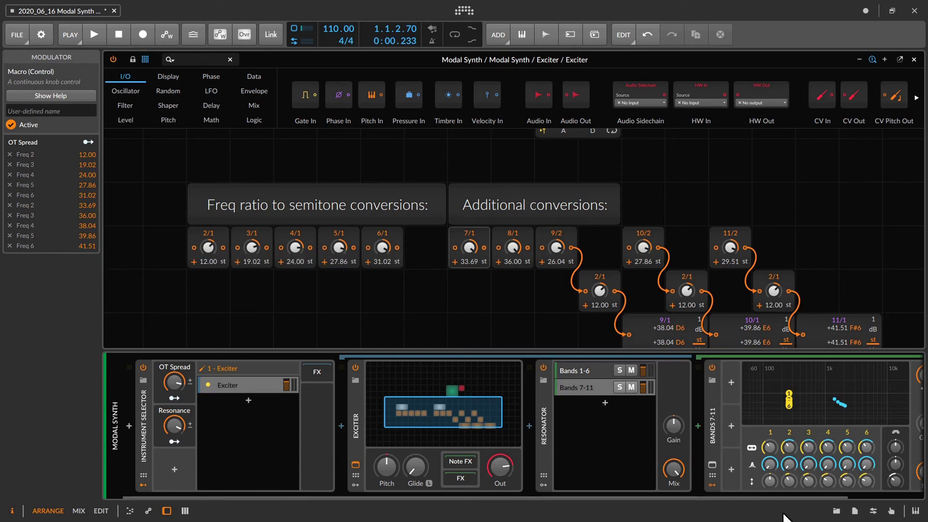
In Bands 7-11, turn band 1's gain fully down, lower band 2's gain and set band 3's gain to 1/8
key("ctrl+z")
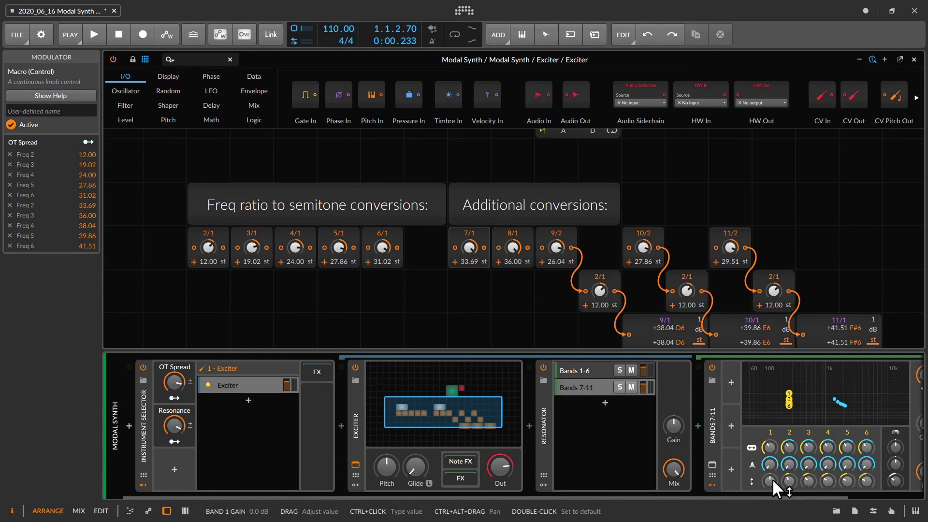
left_click_drag(772, 478, 778, 489)
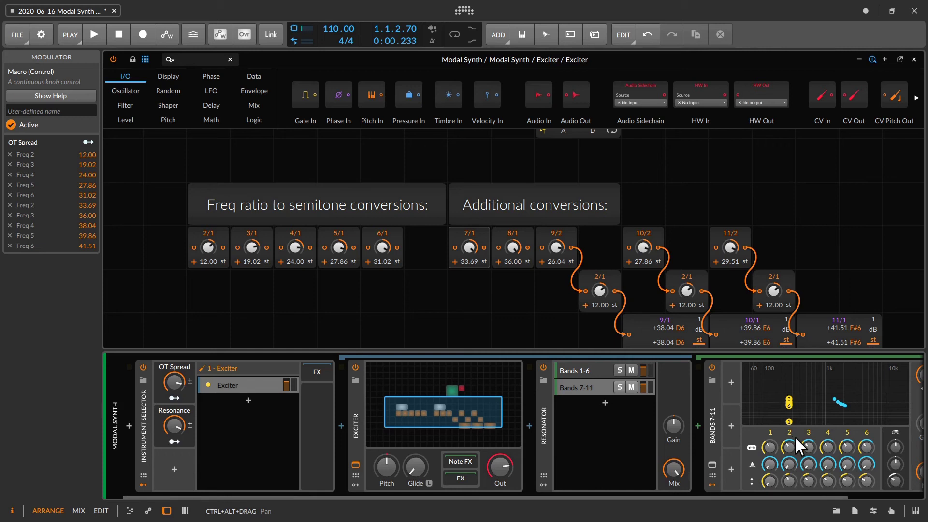
left_click(796, 480)
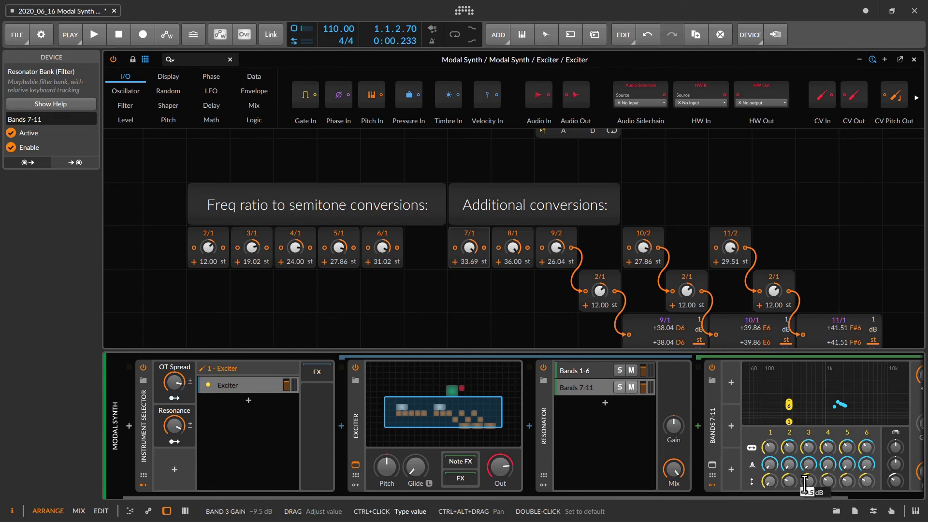
left_click(805, 484, "ctrl")
type("1/8")
key("Return")
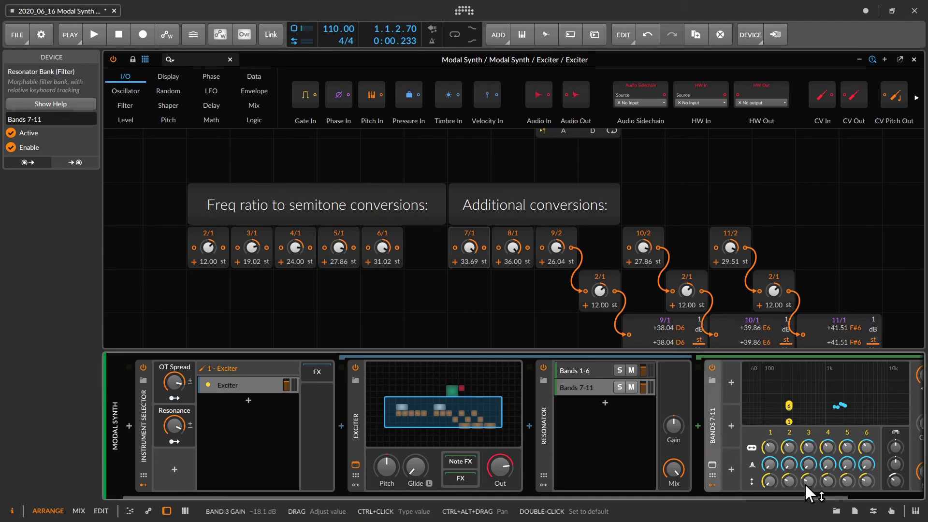
In Bands 7-11, set band 4's gain to 1/9, band 5's gain to -20 dB and band 6's gain to 1/11
left_click(831, 483, "ctrl")
type("1/9")
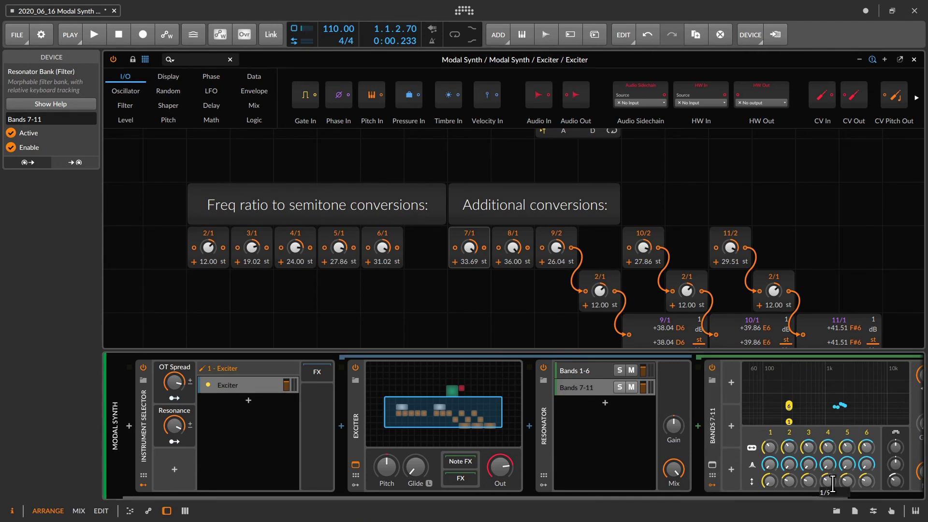
key("Return")
left_click(846, 479, "ctrl")
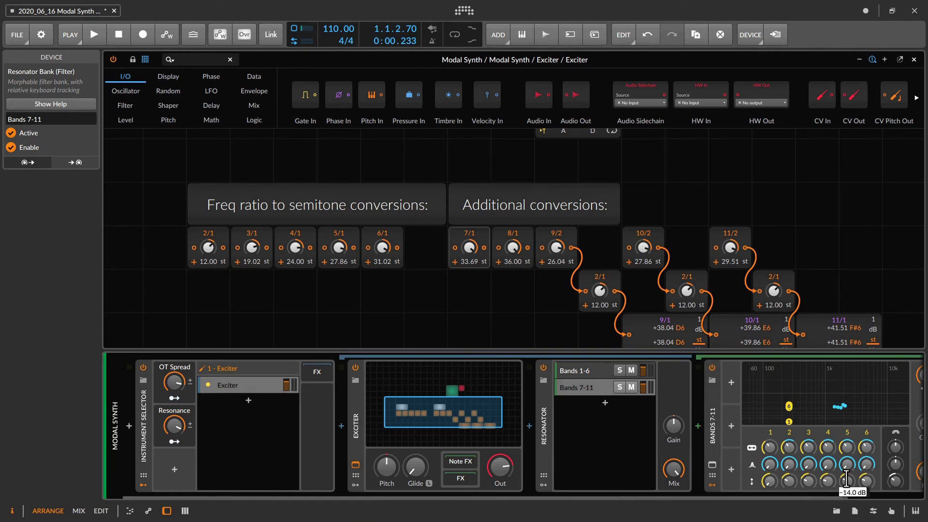
type("-20")
key("Return")
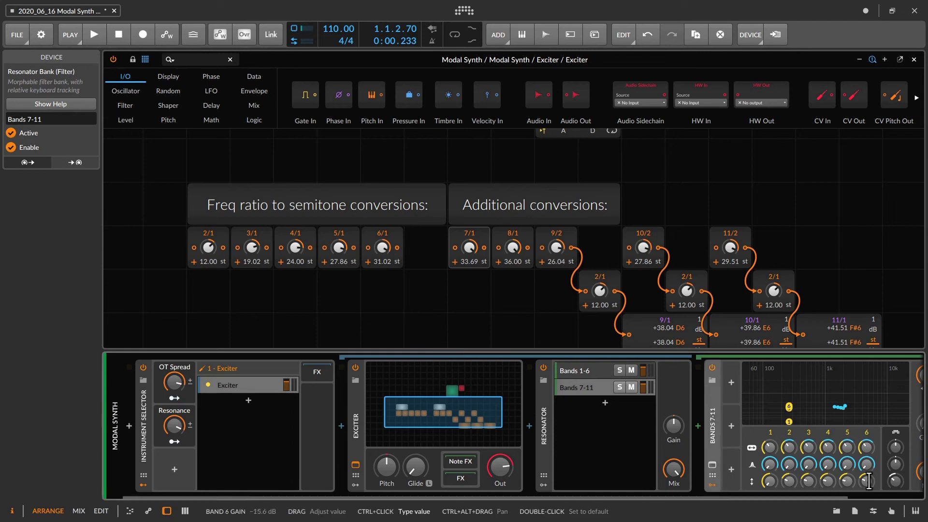
left_click(867, 481, "ctrl")
type("1/11")
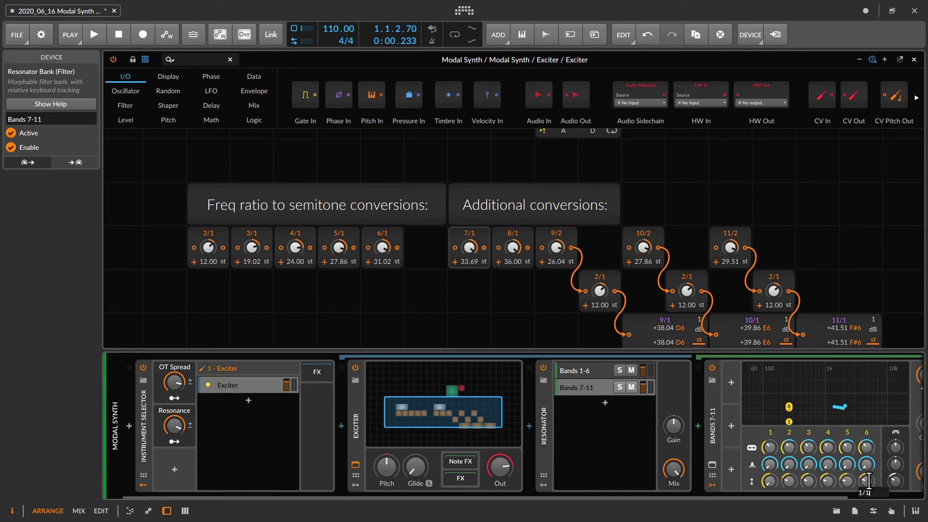
key("Return")
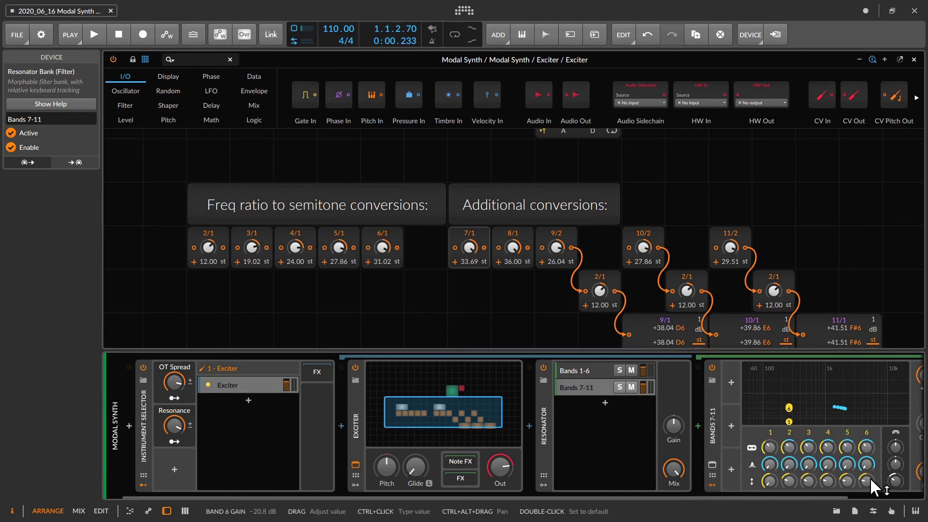
Toggle the mute on the Bands 7-11 layer and set the OT Spread macro to 100 %
left_click(633, 386)
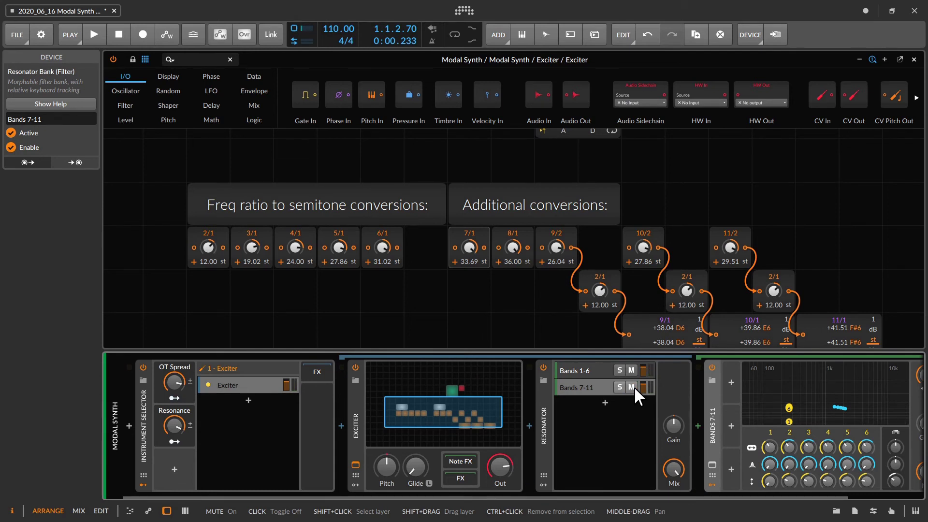
double_click(174, 382)
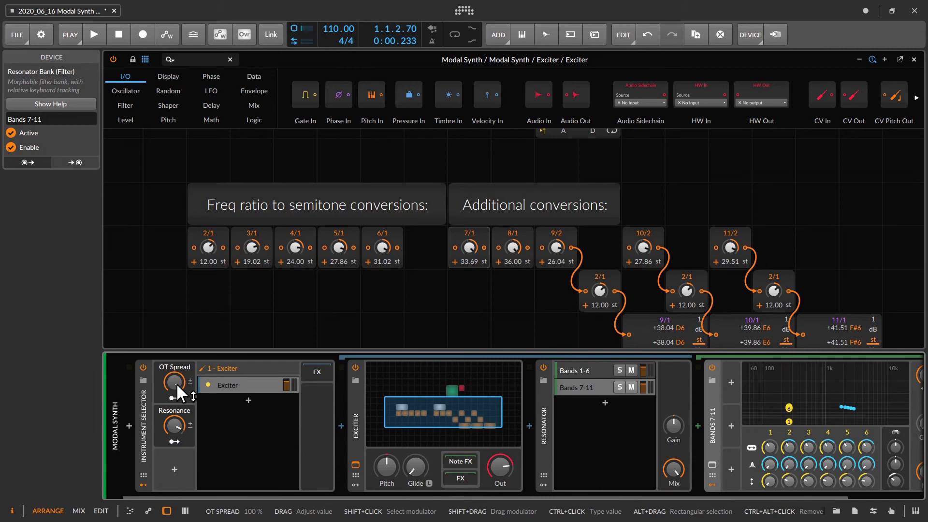
Duplicate the OT Spread macro and rename the copy Oct Spread
left_click(157, 390)
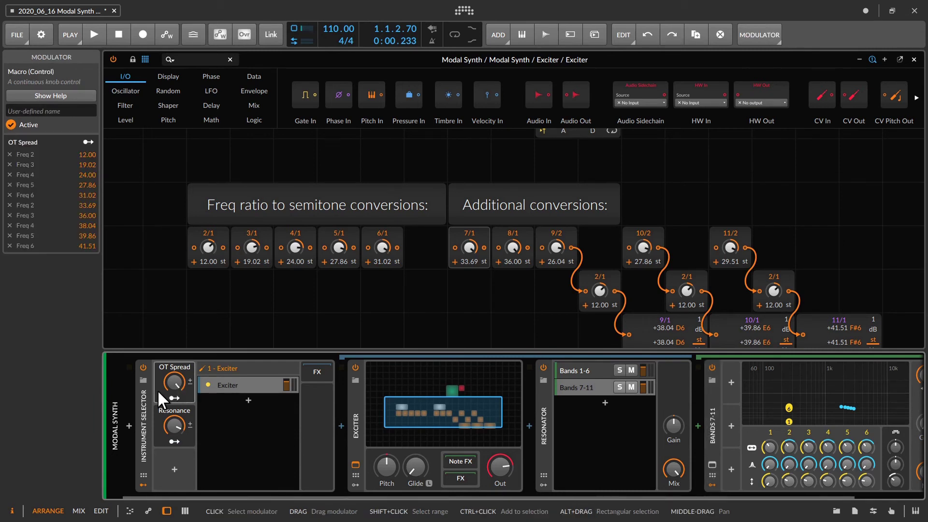
key("ctrl+d")
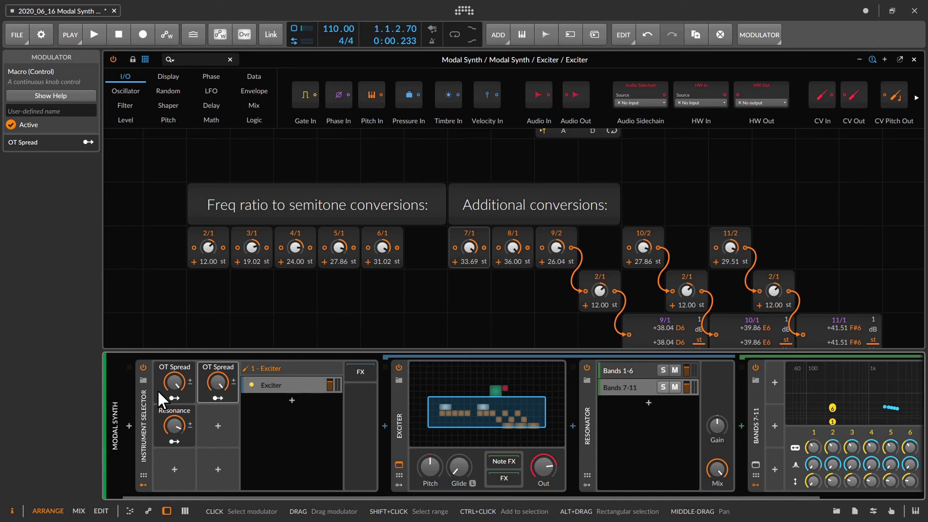
double_click(219, 367)
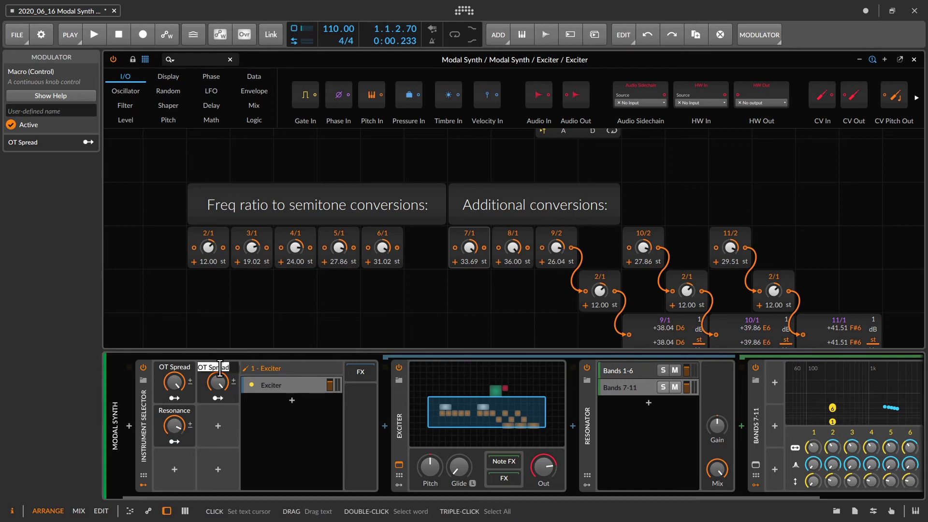
type("Oct Spread")
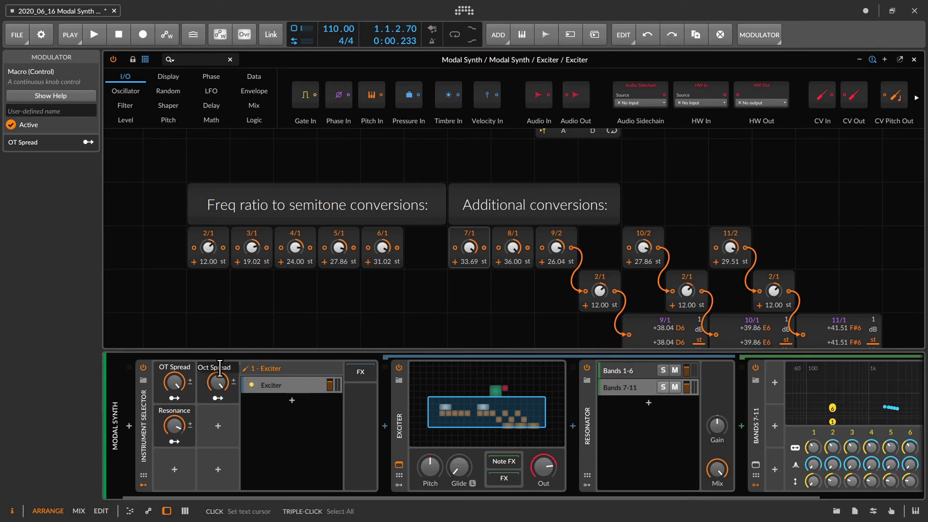
key("Return")
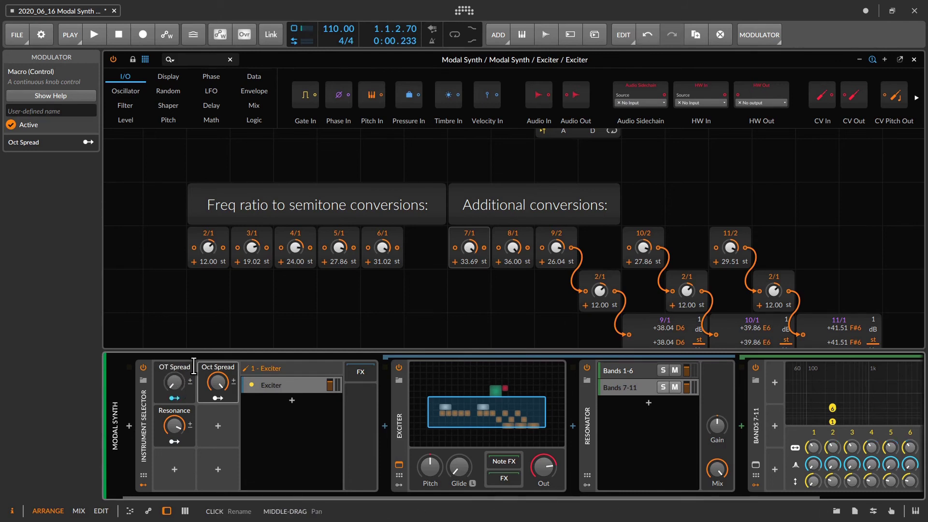
Copy OT Spread's modulation routings to Oct Spread, and set its Bands 1-6 amounts for Freq 3 to 6 to 24, 36, 48 and 60
left_click(144, 398)
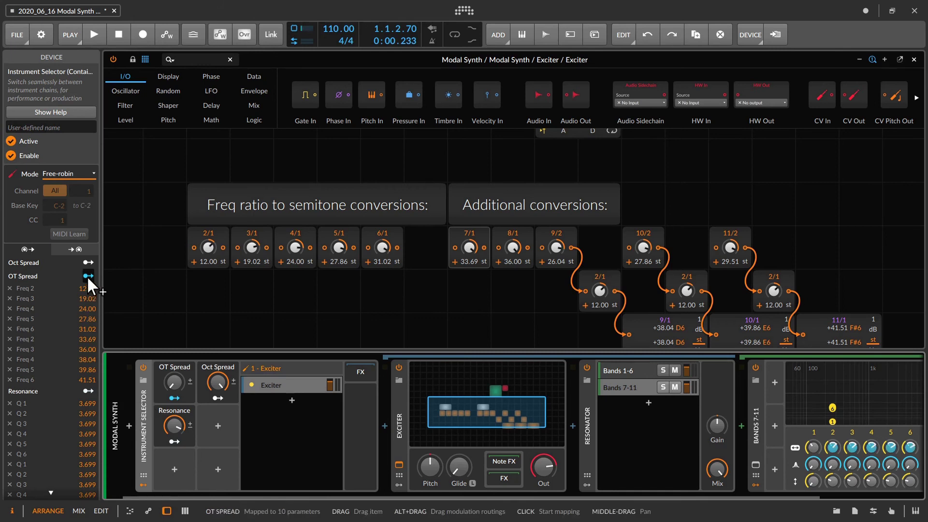
left_click_drag(87, 276, 87, 264)
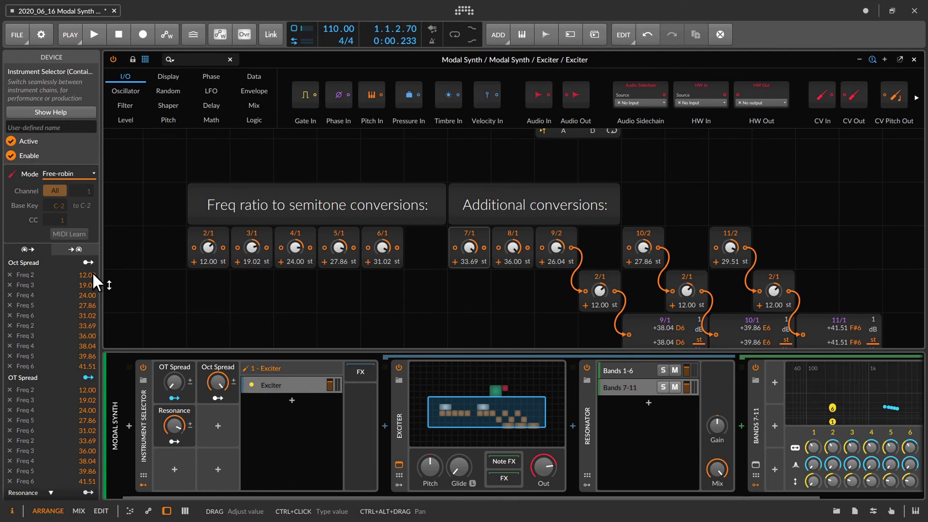
left_click_drag(86, 282, 91, 298)
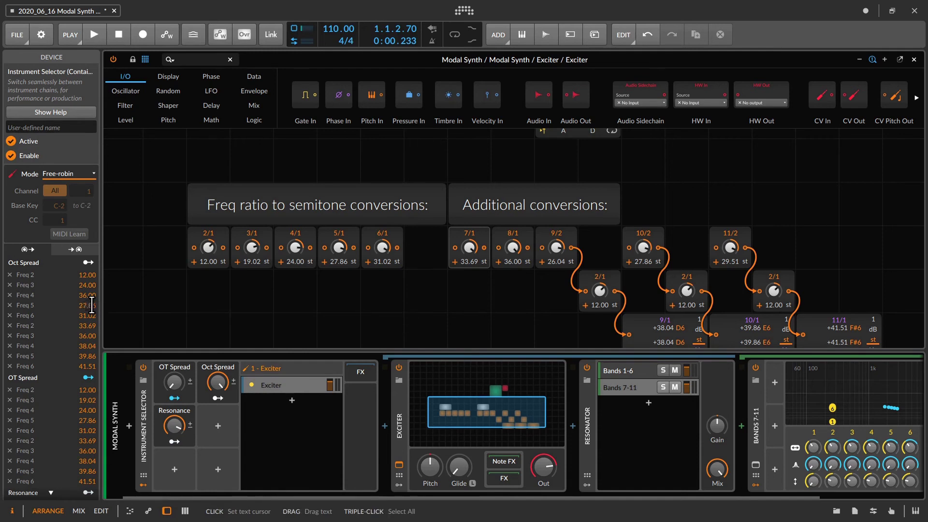
left_click(92, 315, "ctrl")
type("60")
key("Return")
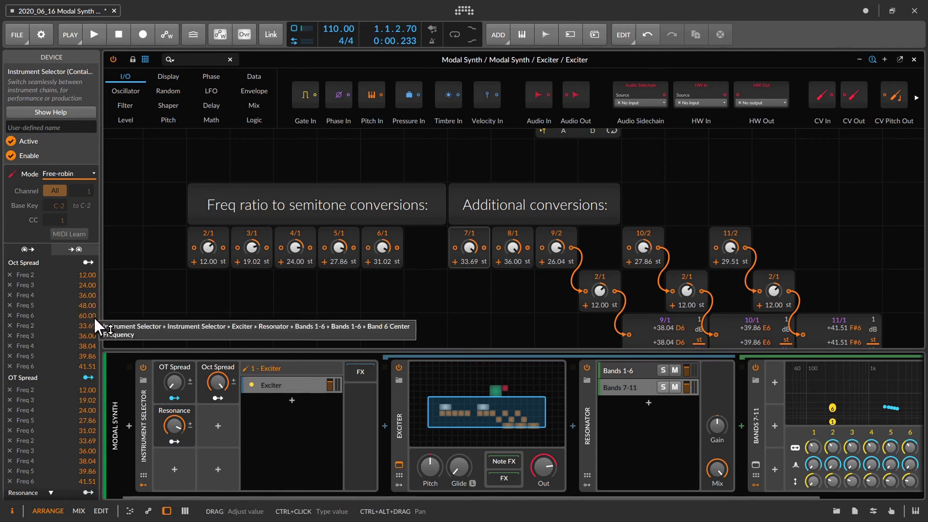
Set Oct Spread's Bands 7-11 modulation amounts to 72 for Freq 2, 84 for Freq 3 and 96 for Freq 4
left_click(94, 322, "ctrl")
type("72")
key("Return")
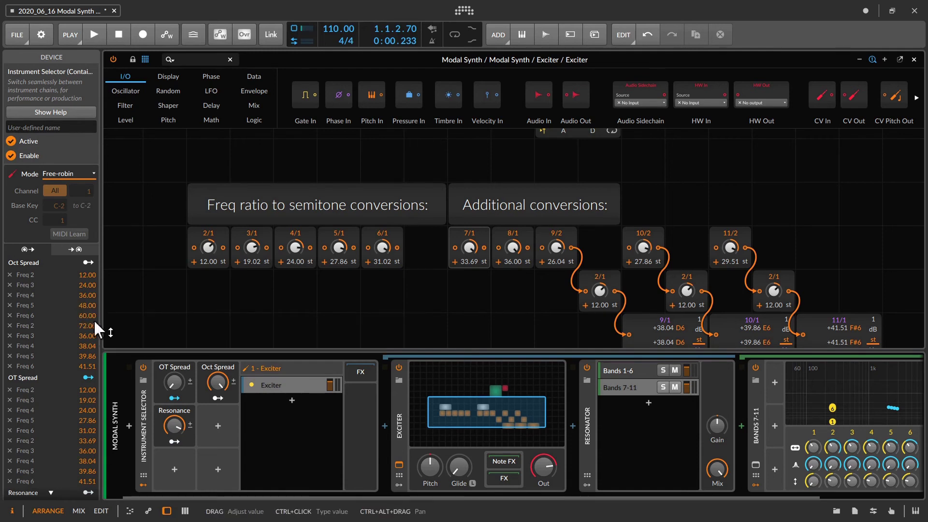
left_click(93, 334, "ctrl")
type("84")
key("Return")
left_click(89, 346, "ctrl")
type("96")
key("Return")
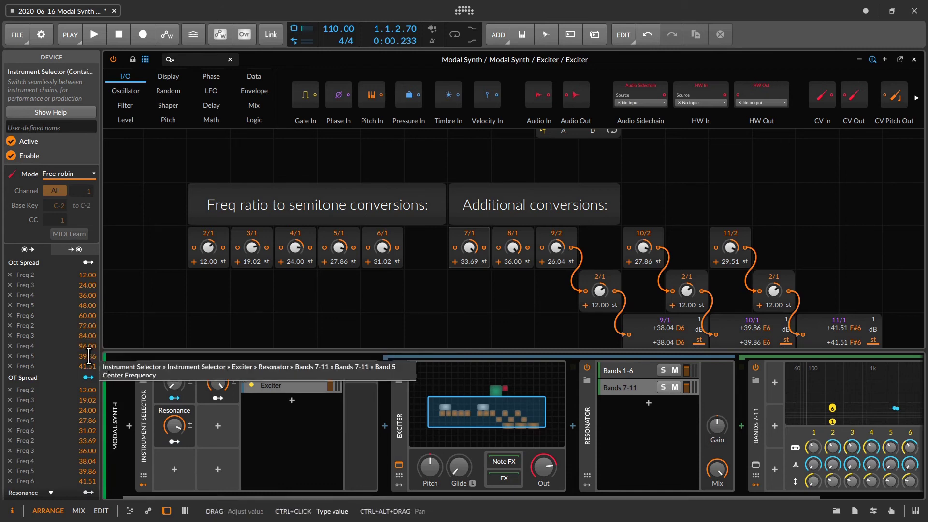
Set Oct Spread's Bands 7-11 modulation amounts to 108 for Freq 5 and 120 for Freq 6, and save the project
left_click(89, 356, "ctrl")
type("108")
key("Return")
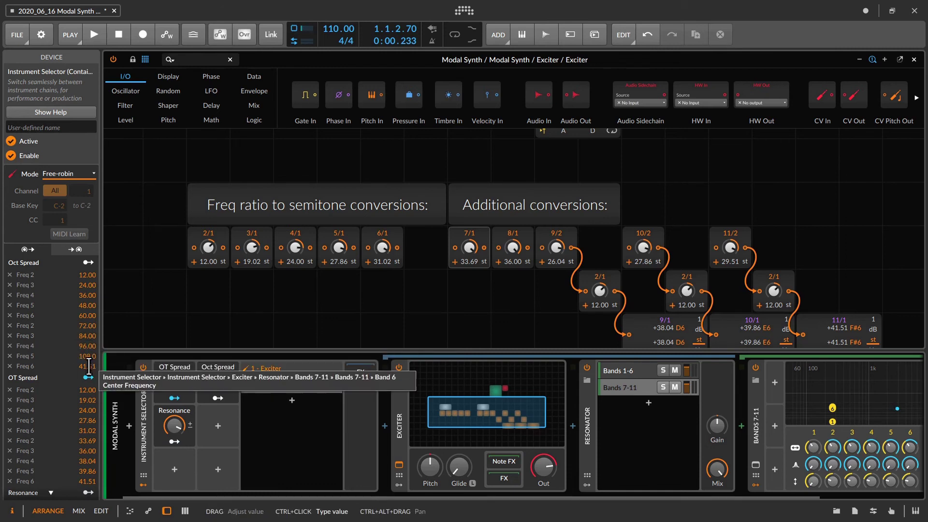
left_click(89, 365, "ctrl")
type("120")
key("Return")
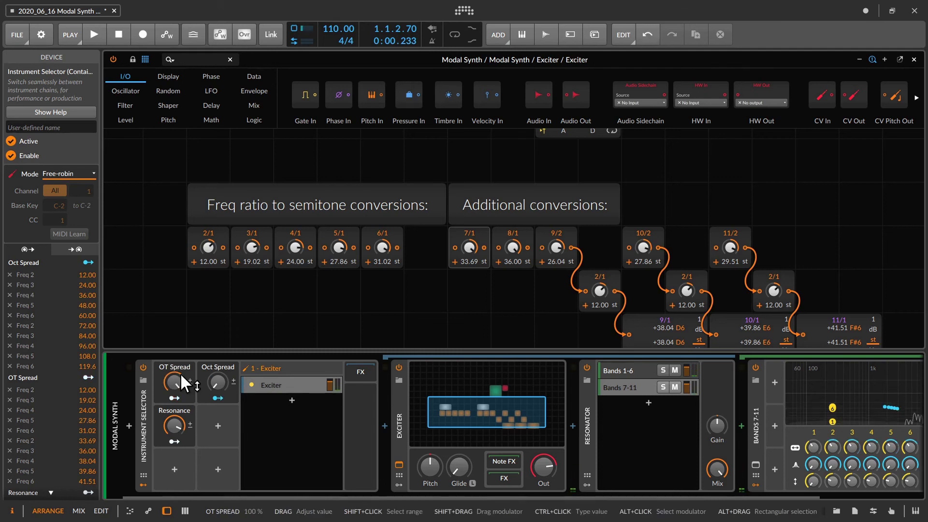
key("ctrl+s")
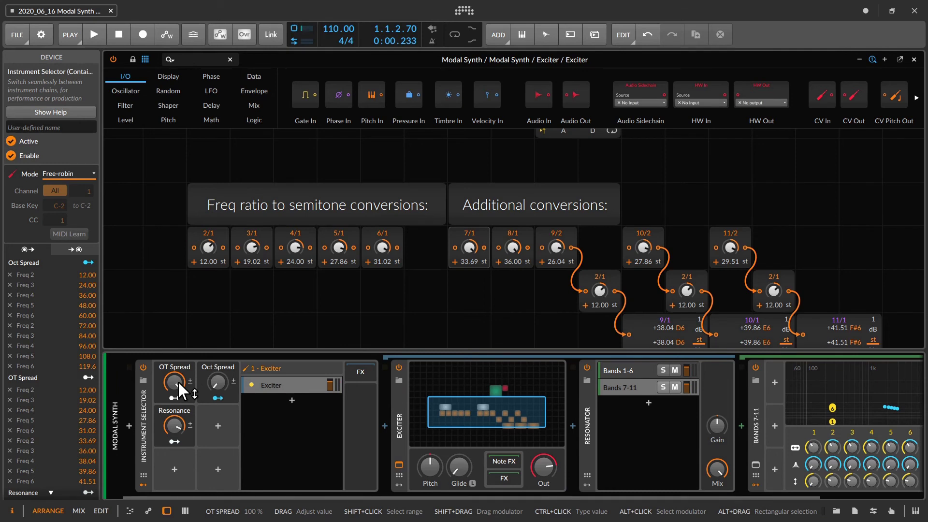
Add a Vector-4 modulator to the Instrument Selector in the empty slot beside Resonance
left_click(217, 423)
type("vec")
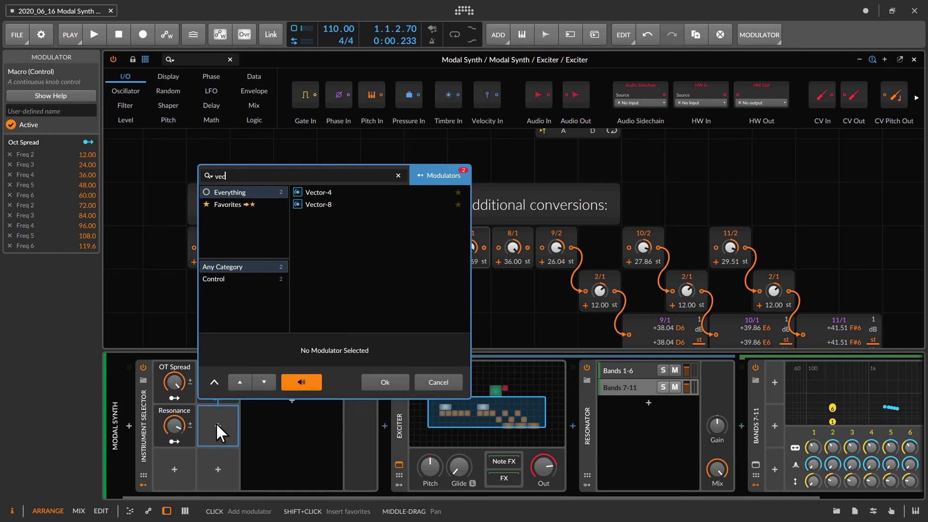
key("Down")
key("Return")
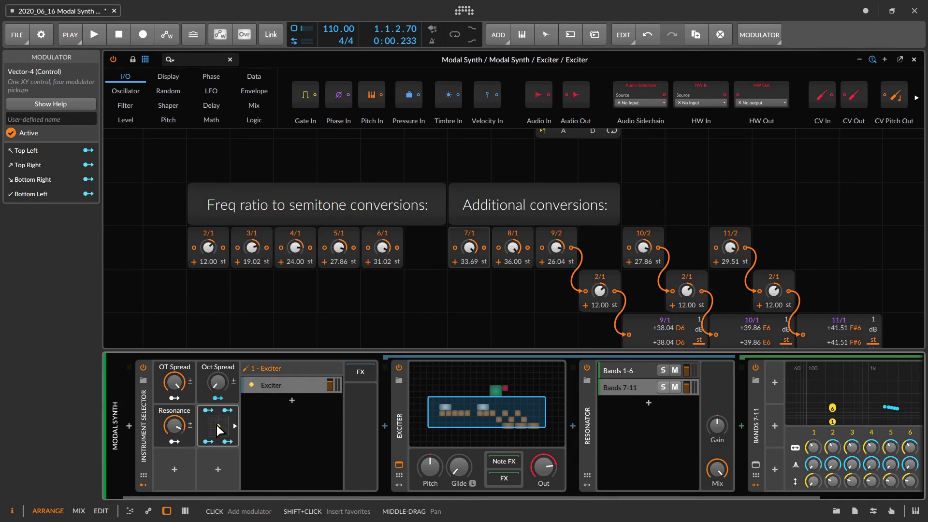
Transfer OT Spread's modulation routings to Vector-4's Top Left output and Oct Spread's routings to its Top Right output
left_click(141, 413)
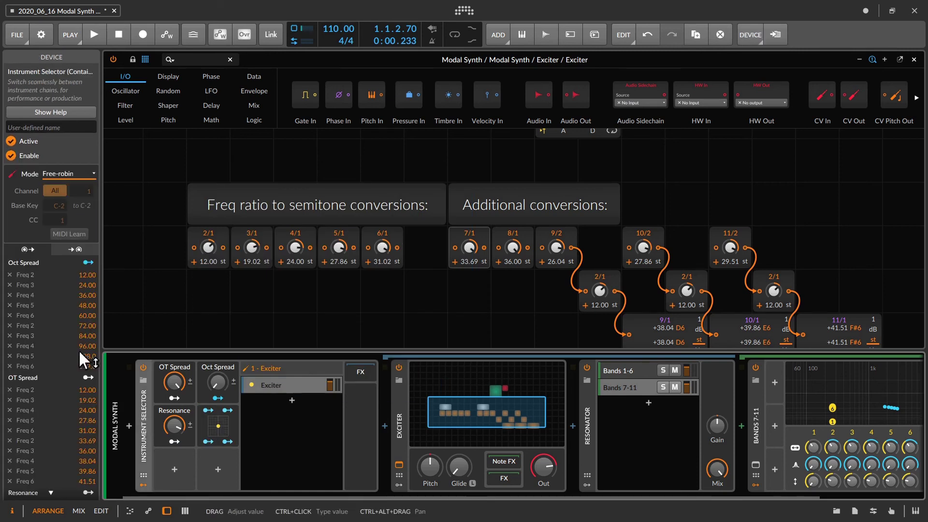
left_click_drag(85, 375, 207, 407)
left_click(143, 406)
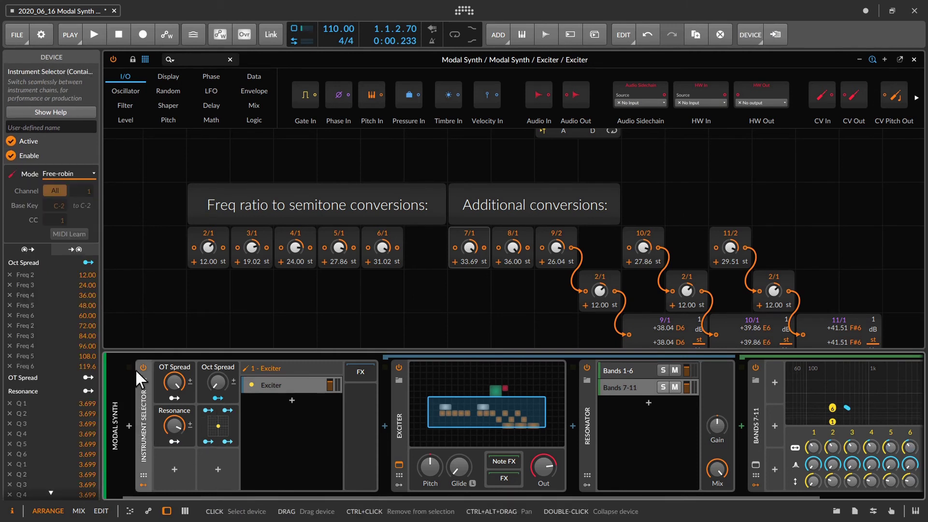
left_click_drag(88, 265, 229, 410)
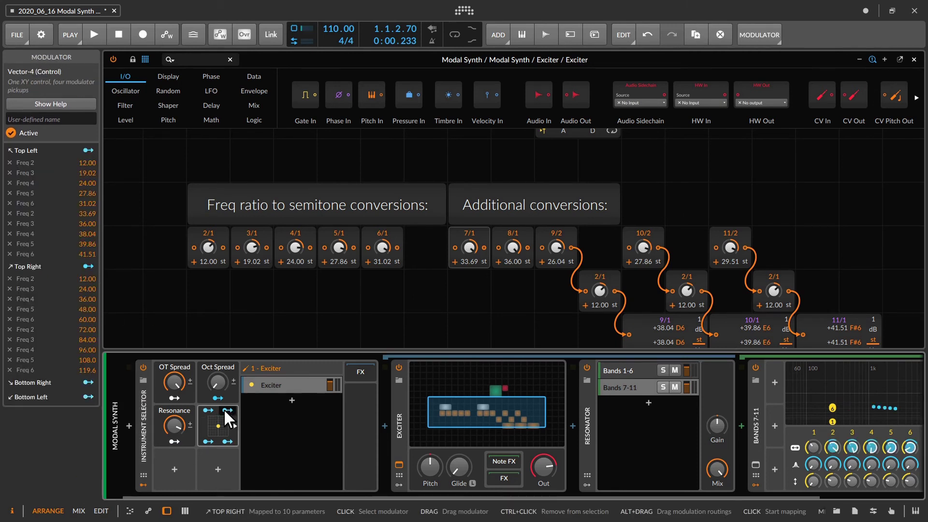
Delete the OT Spread and Oct Spread macros and move Vector-4 into the slot above Resonance
left_click(160, 378)
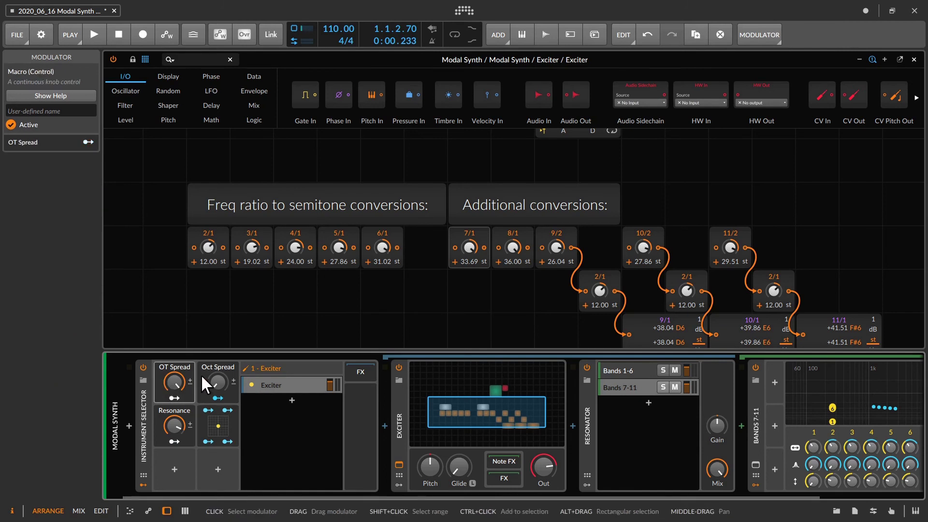
left_click(203, 375, "ctrl")
key("Delete")
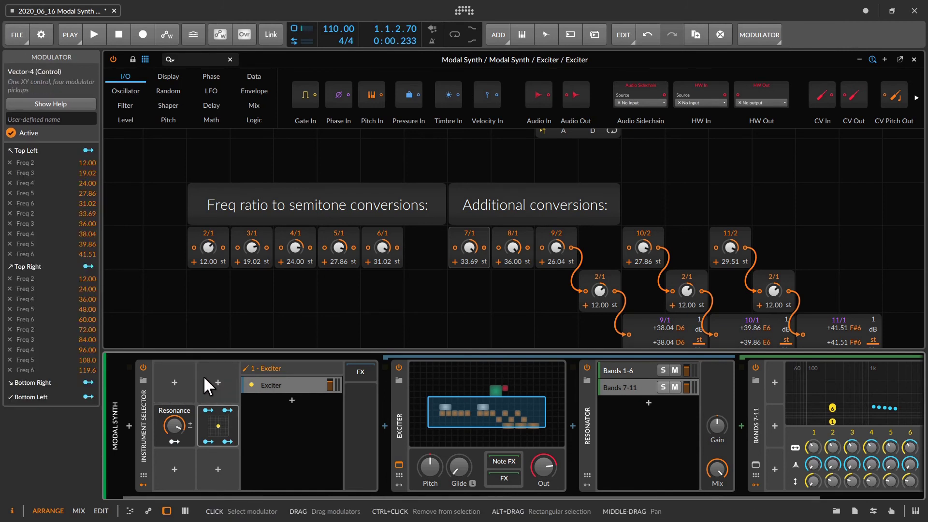
left_click_drag(213, 417, 163, 389)
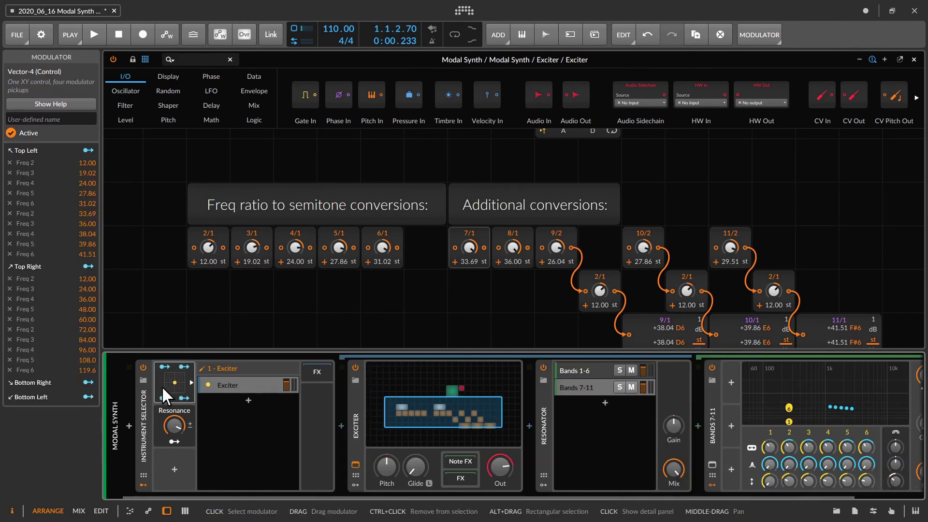
key("ctrl+z")
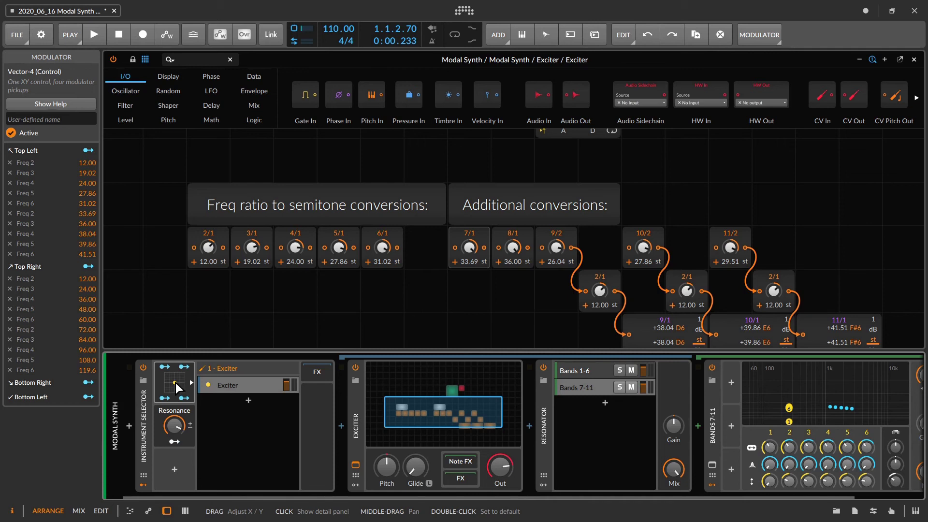
Move Vector-4's control point to its bottom-left corner and expand the modulator's detailed view
left_click_drag(176, 383, 127, 416)
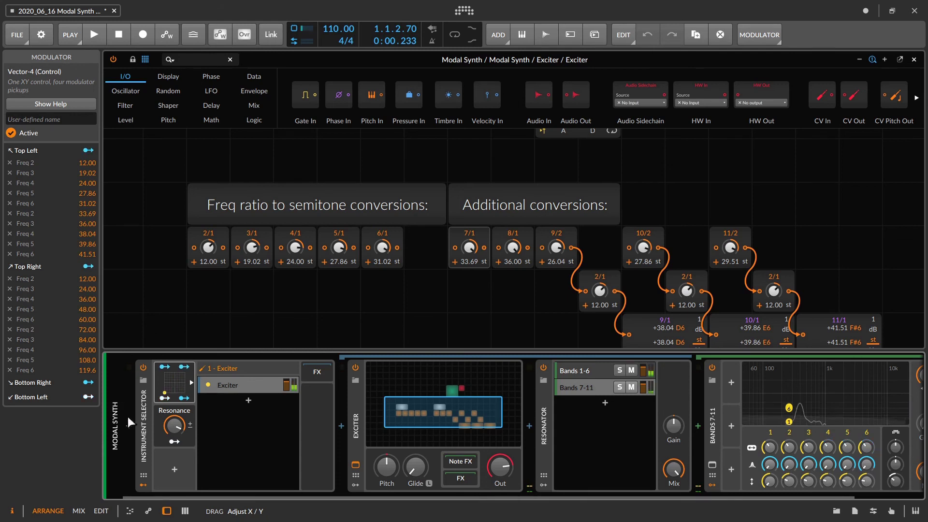
left_click(168, 377)
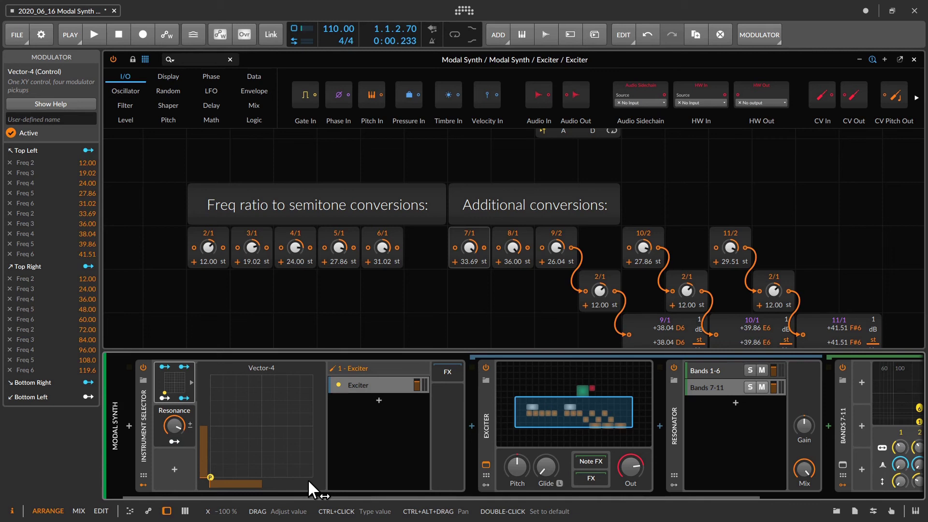
Add an XY modulator, place it in the slot beside Vector-4, and reopen Vector-4's detailed view
left_click(174, 467)
type("xy")
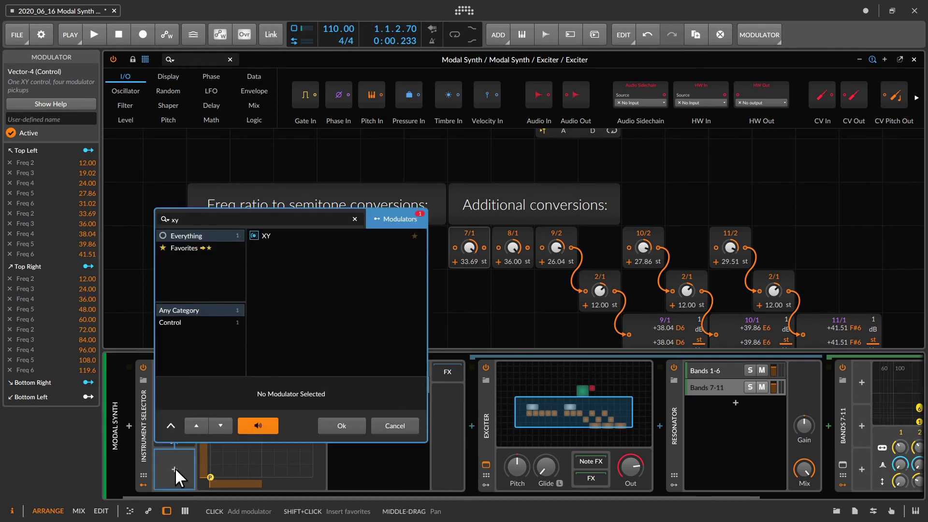
key("Down")
key("Return")
left_click_drag(175, 467, 202, 374)
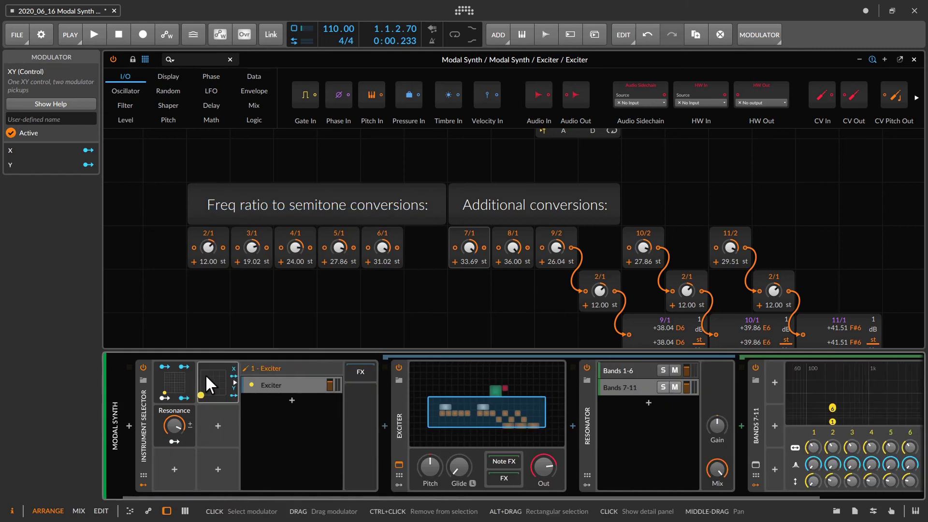
left_click(175, 379)
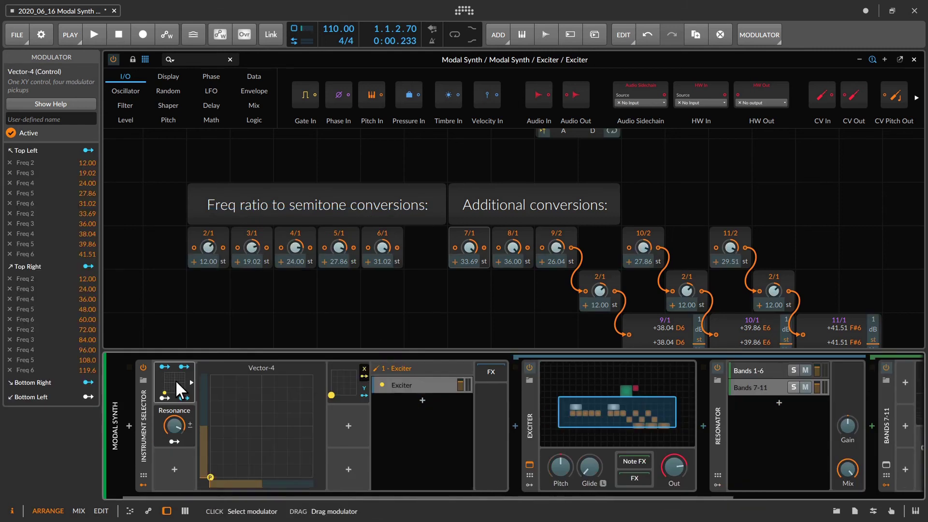
Route the XY modulator's X and Y outputs to Vector-4's X and Y positions with an amount of 2.000 each
left_click_drag(218, 482, 242, 388)
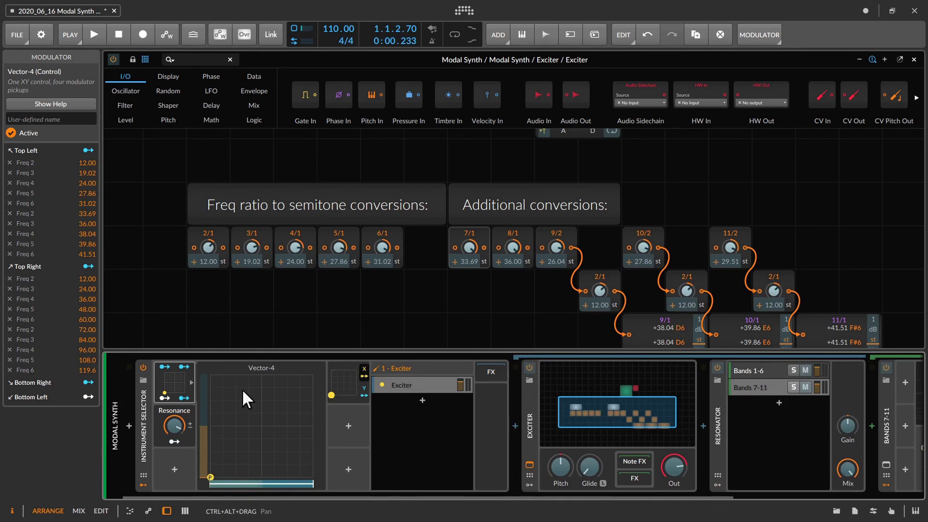
left_click(364, 395)
left_click_drag(204, 456, 204, 373)
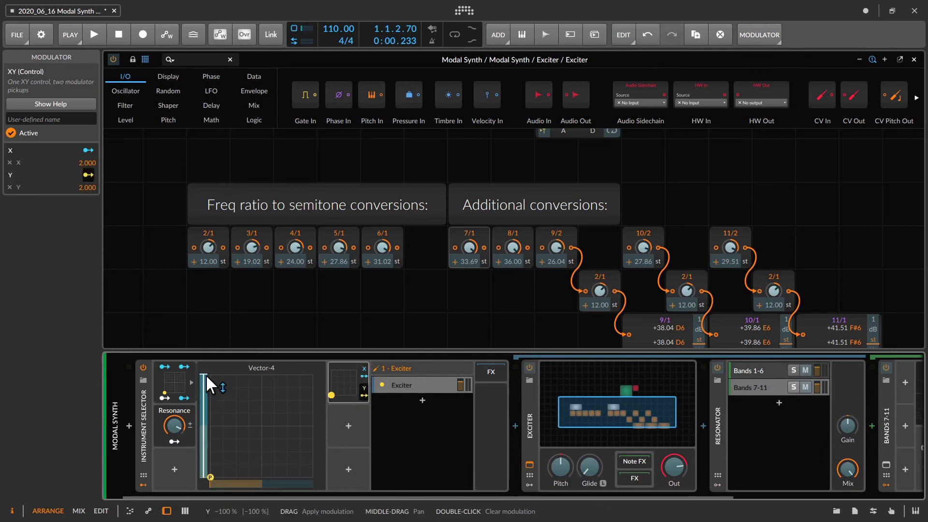
Show the Instrument Selector's remote controls and switch them to the Perform preset page
left_click(144, 473)
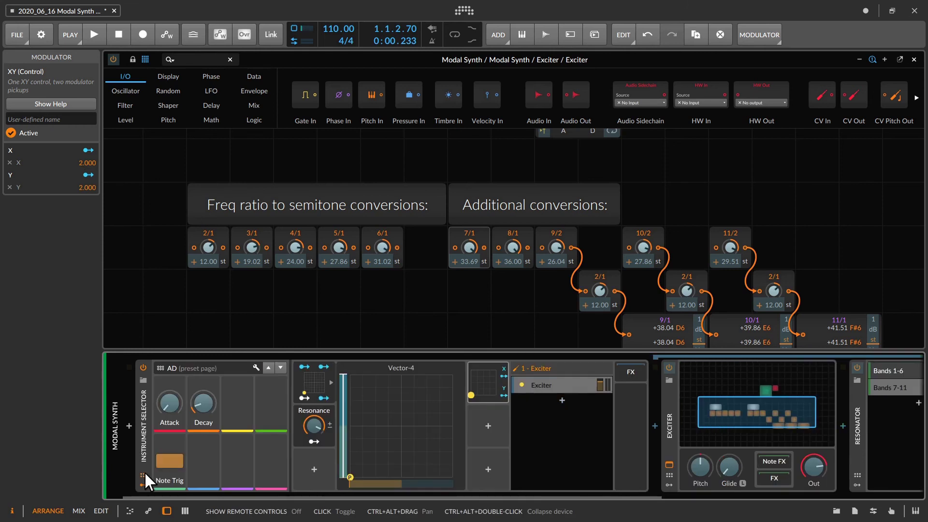
left_click(181, 370)
left_click(183, 387)
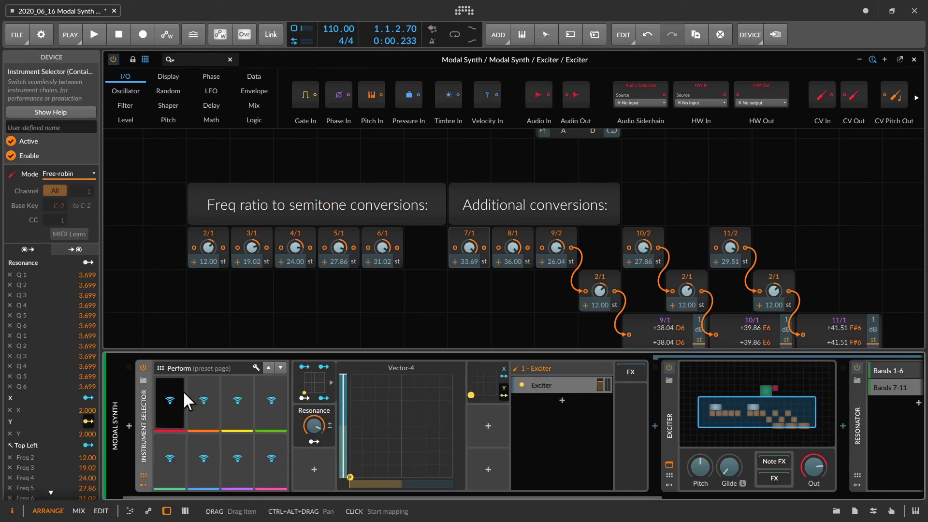
Map the XY modulator's Y value to the first Perform remote control and its X value to the second
left_click(183, 392)
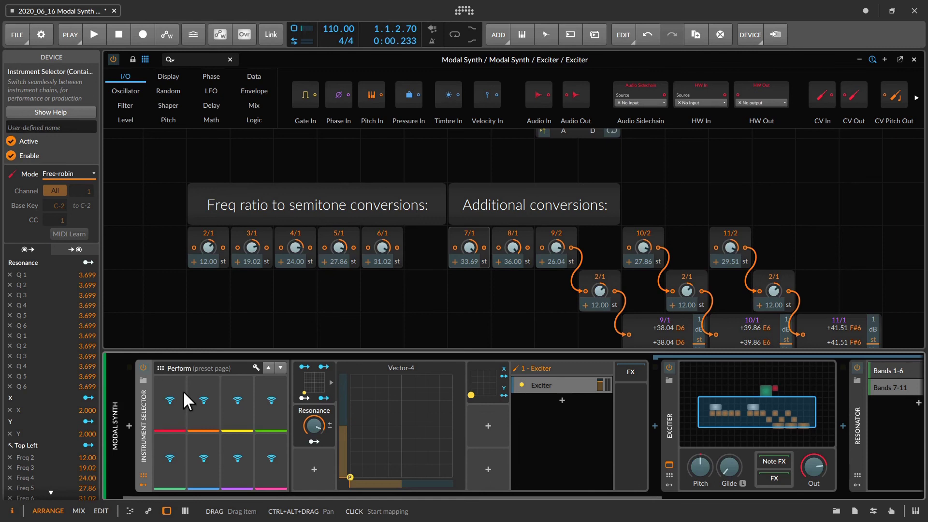
left_click(480, 381)
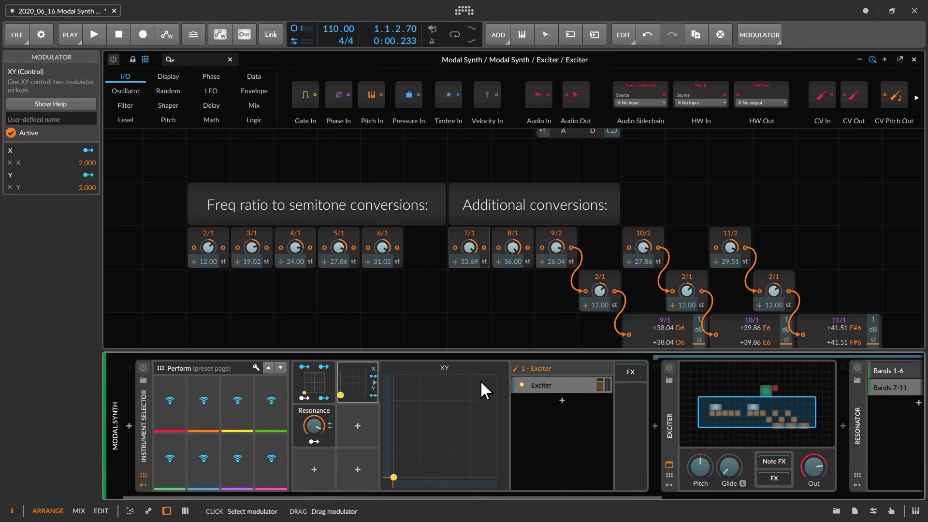
left_click(385, 459)
left_click(199, 407)
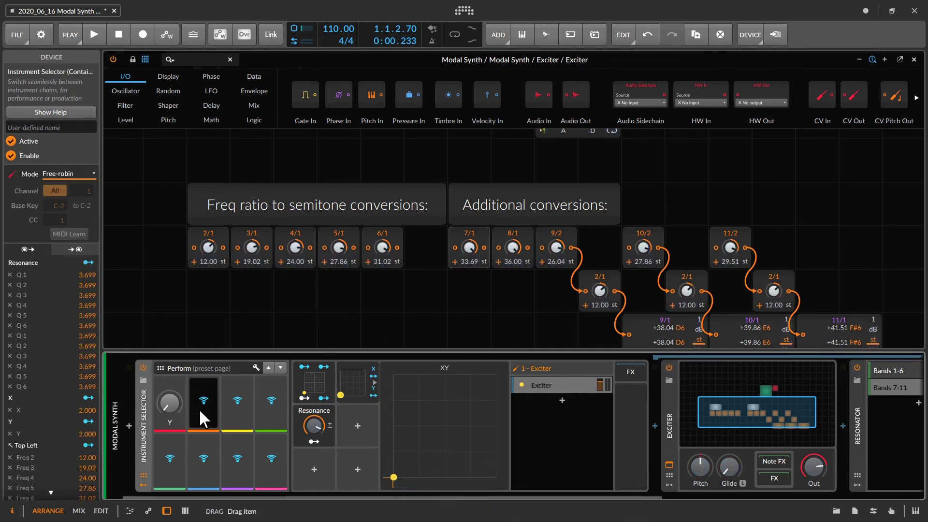
left_click(410, 482)
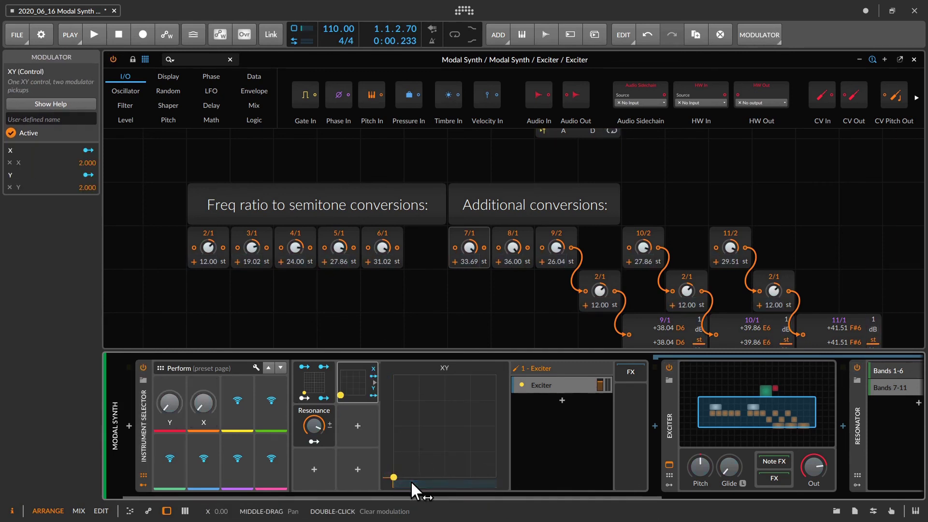
Rename the Y and X remote controls SpredAmt and SprMorph, and map the Resonance macro to the slot below SpredAmt
double_click(169, 422)
type("Sp")
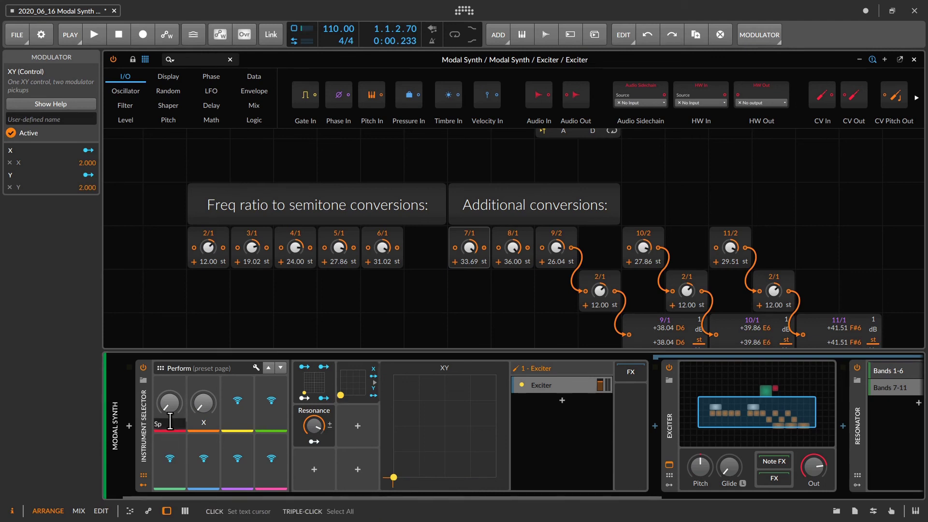
type("redAmt")
key("Return")
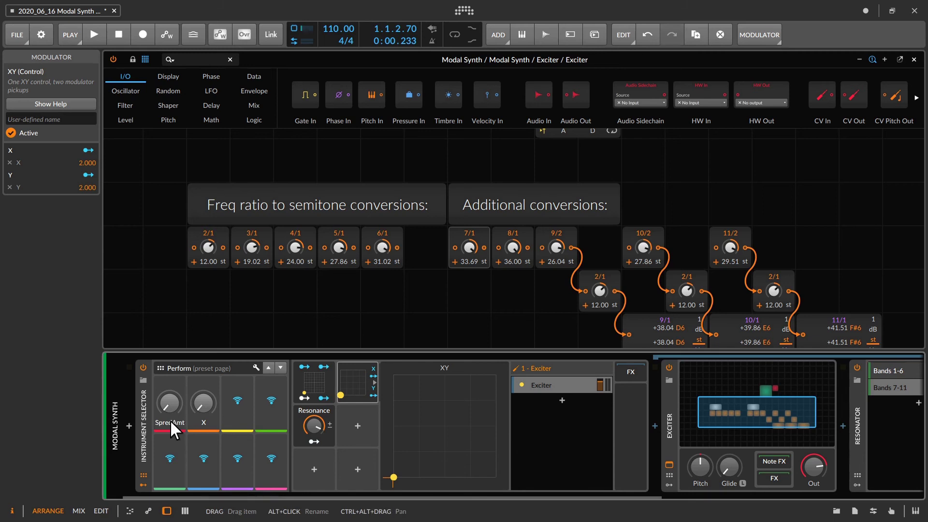
double_click(198, 423)
type("Spr")
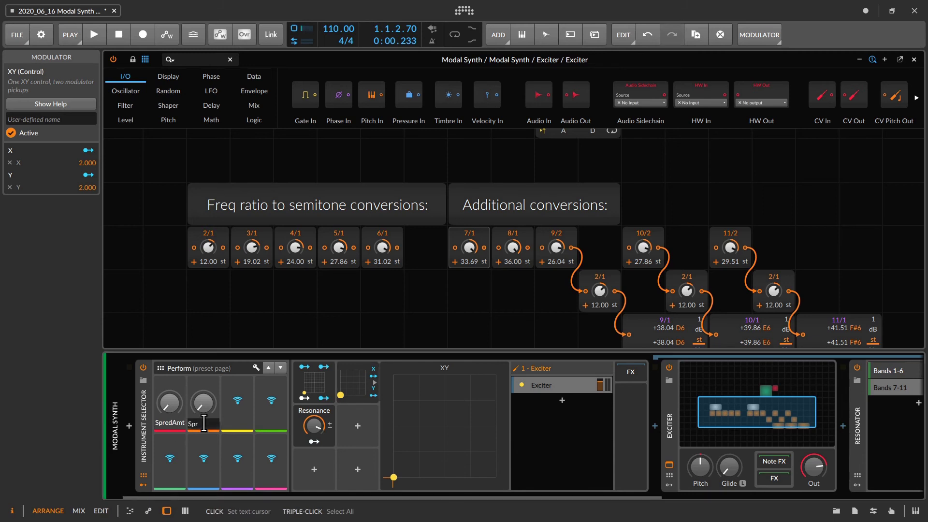
type("Morph")
key("Return")
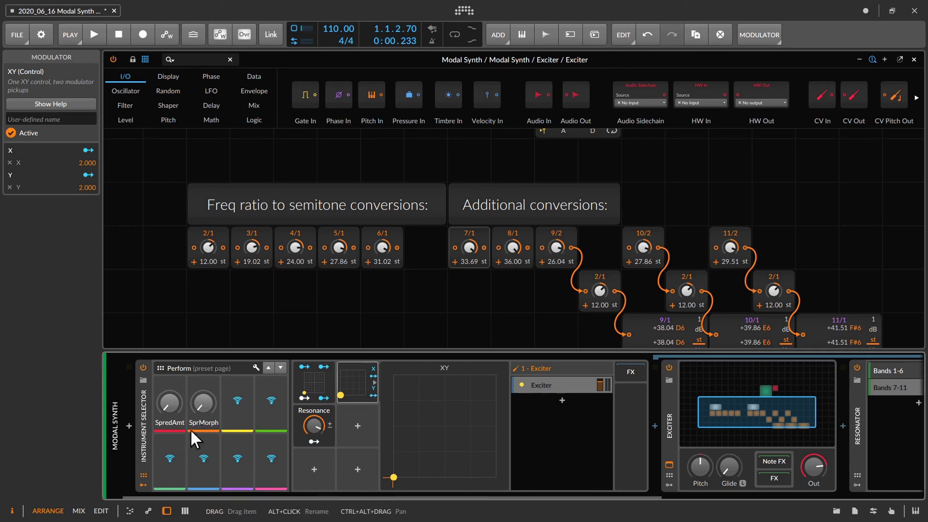
left_click(177, 454)
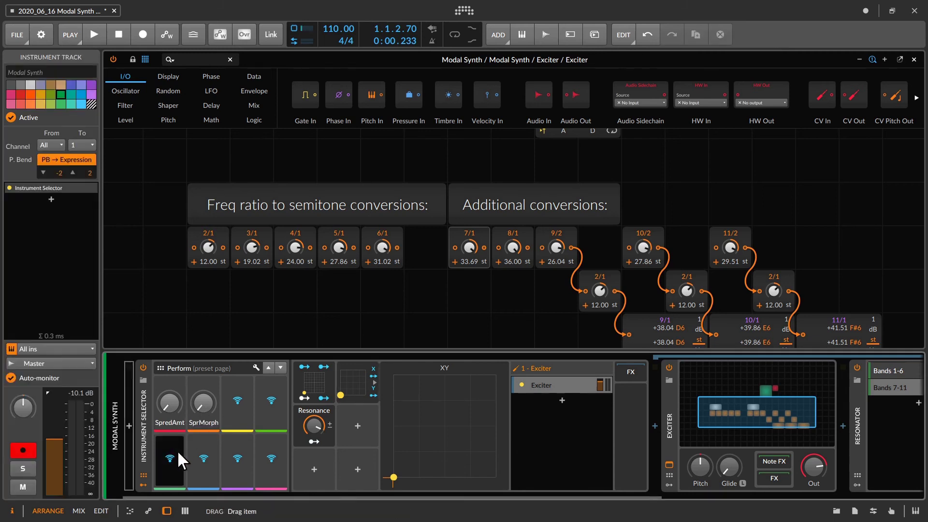
left_click(314, 425)
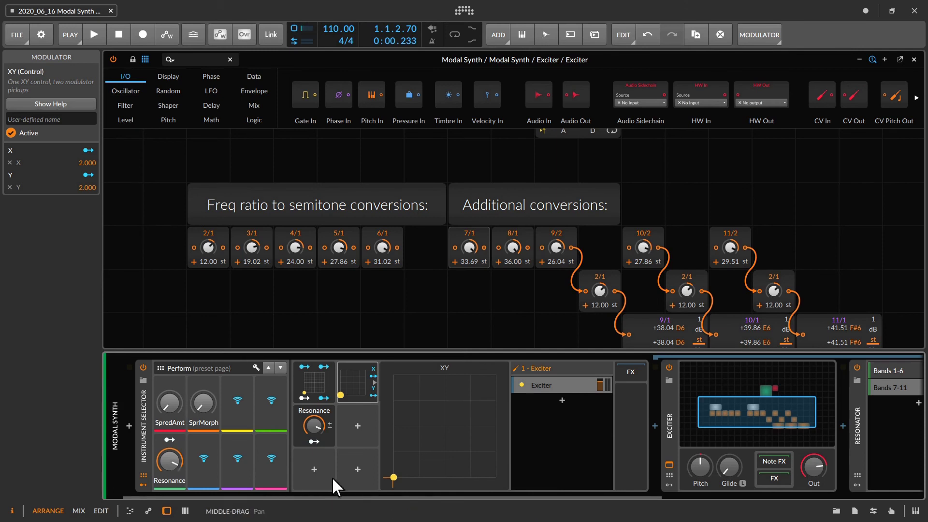
Add a Macro modulator in the empty slot below Resonance and name it Reduce Even
left_click(314, 469)
type("macro")
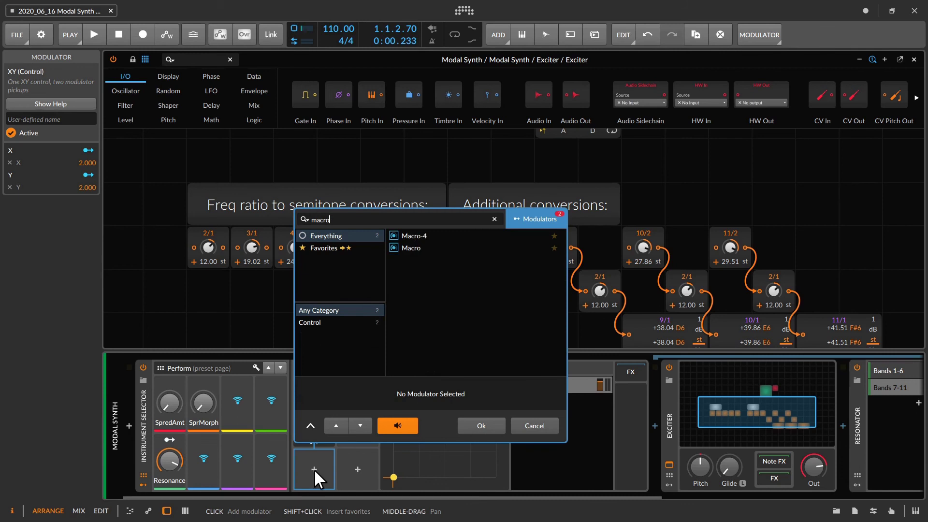
key("Down")
key("Down")
key("Return")
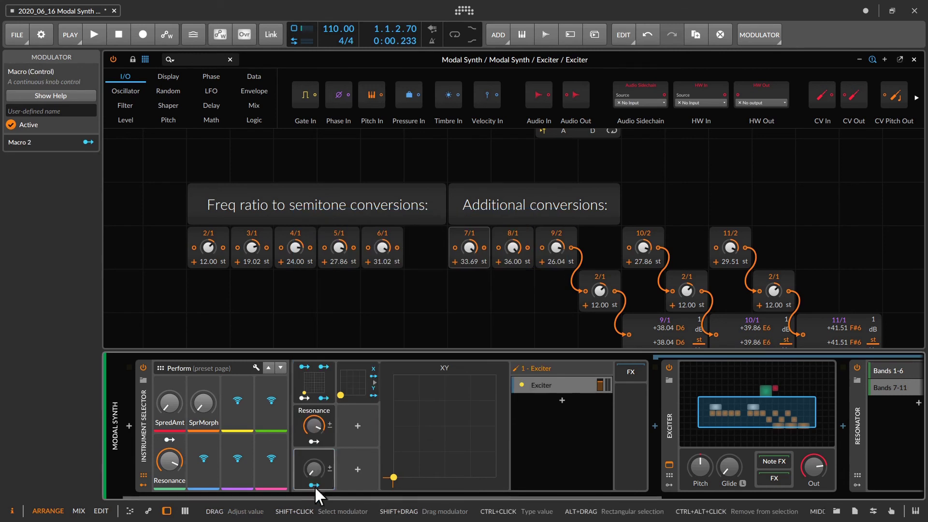
double_click(318, 453)
type("Red")
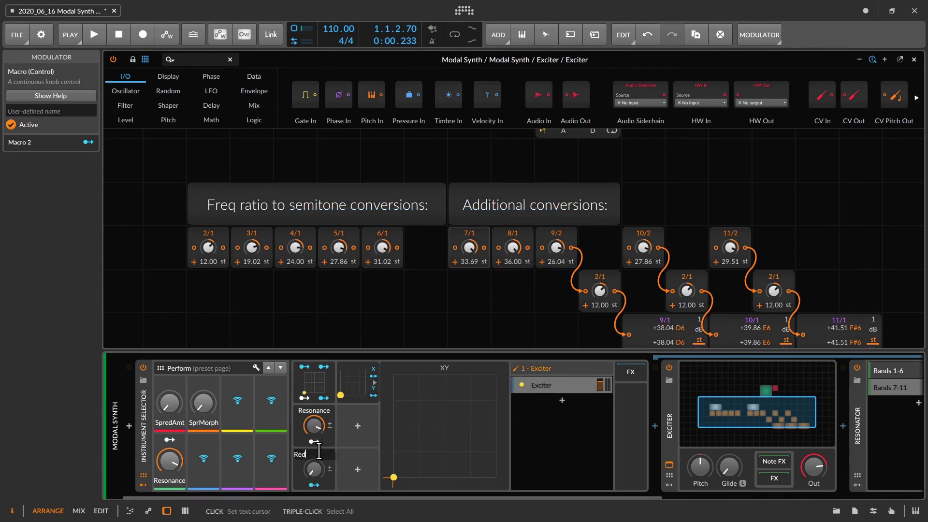
type("uce Even")
key("Return")
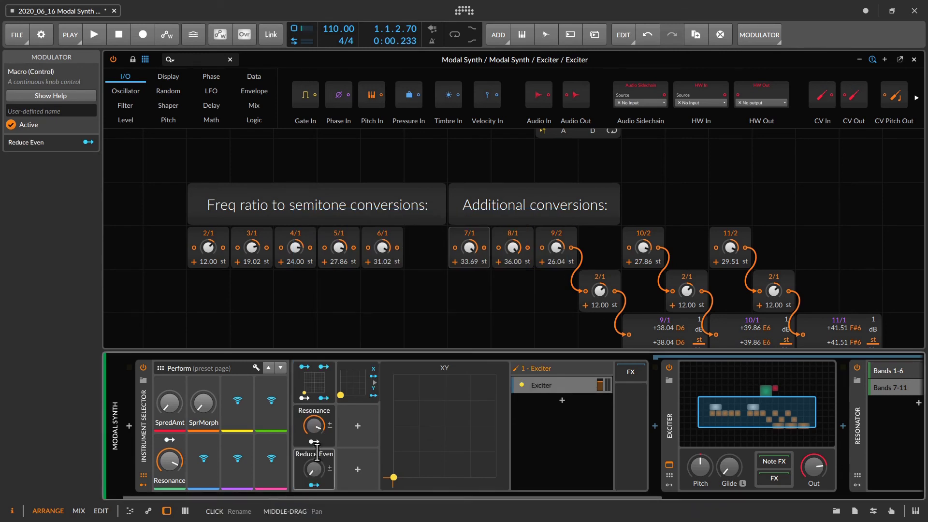
Set Reduce Even to 100% and route it to the Bands 1-6 gains: band 2 at -0.776, band 4 at -0.688, band 6 at -0.592
left_click_drag(313, 467, 314, 472)
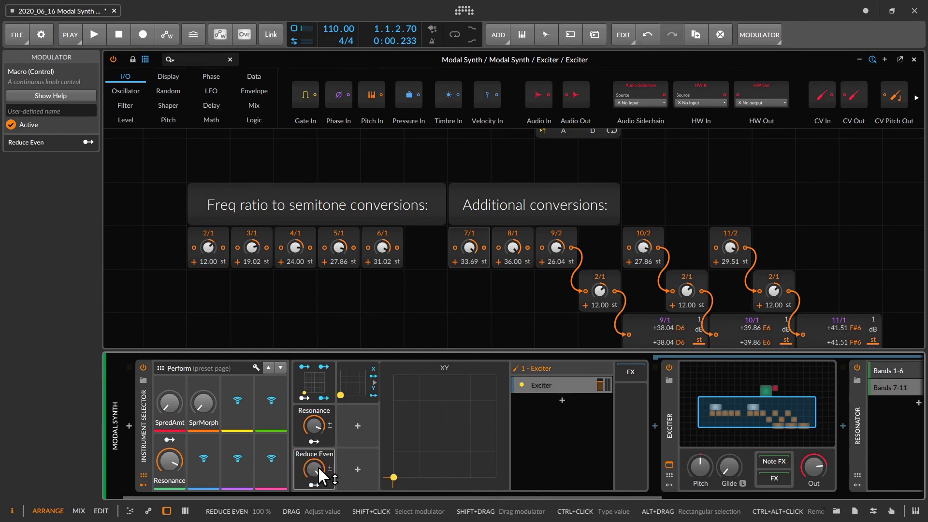
left_click(314, 484)
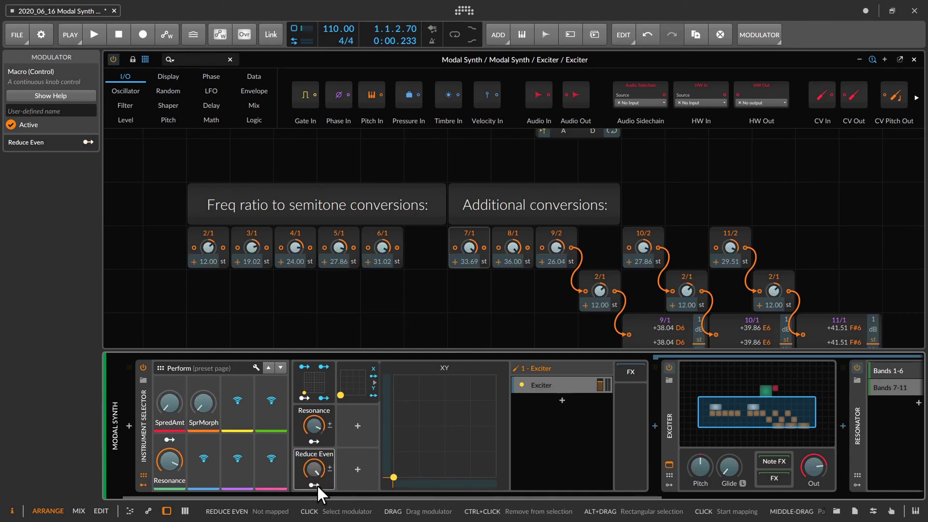
scroll(523, 459, "down", 5)
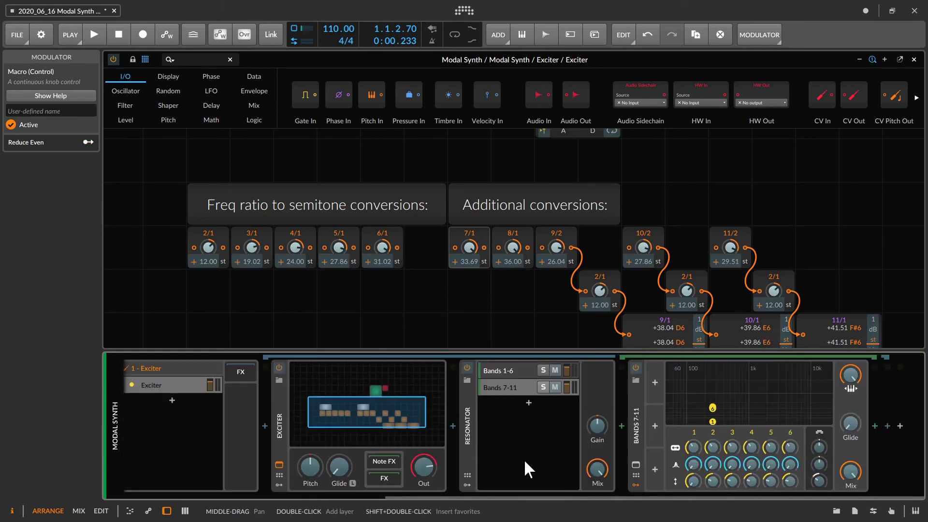
left_click(514, 370)
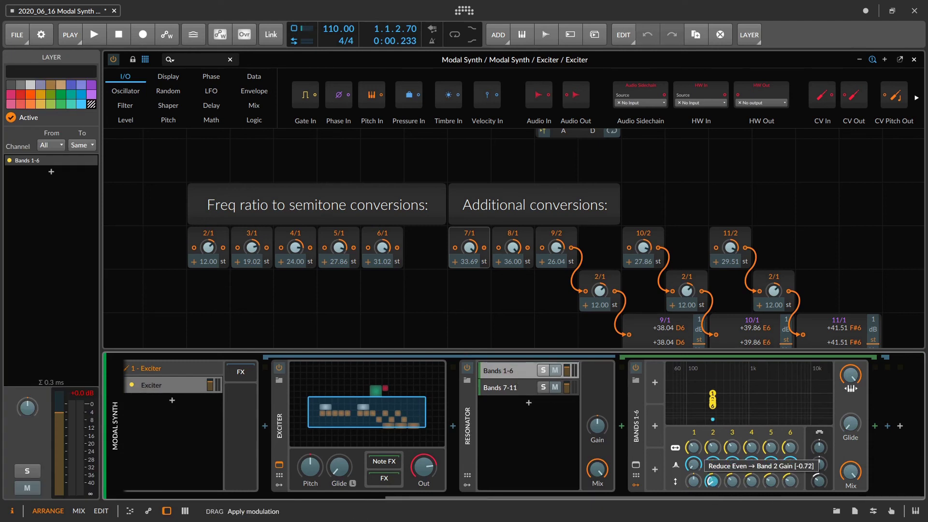
left_click_drag(751, 481, 789, 482)
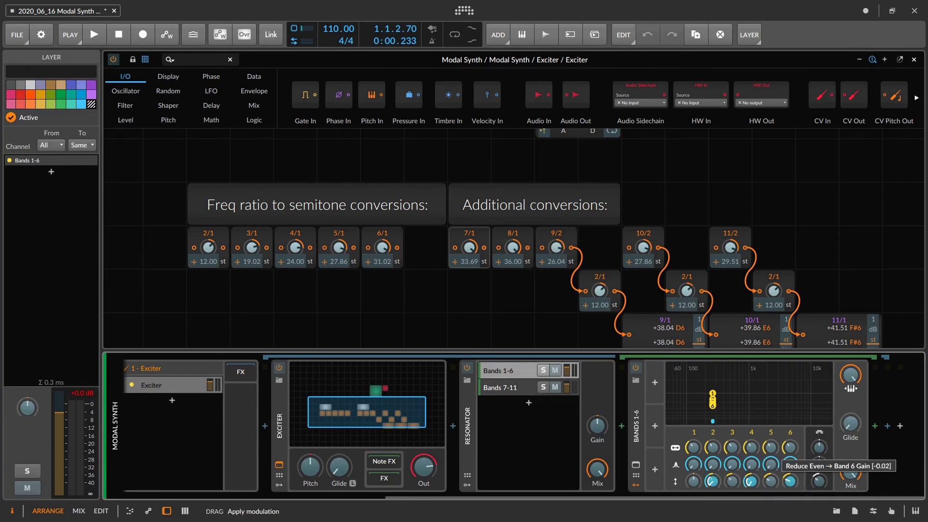
Route Reduce Even to the Bands 7-11 layer's gains, band 3 at -0.488 and band 5 at -0.464, and end modulation mapping
left_click(515, 385)
left_click_drag(725, 480, 772, 488)
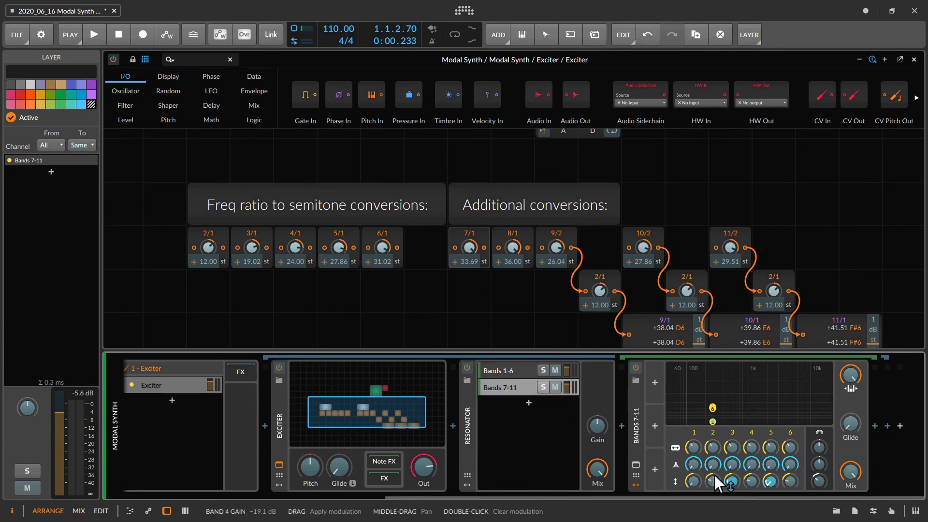
scroll(660, 471, "up", 8)
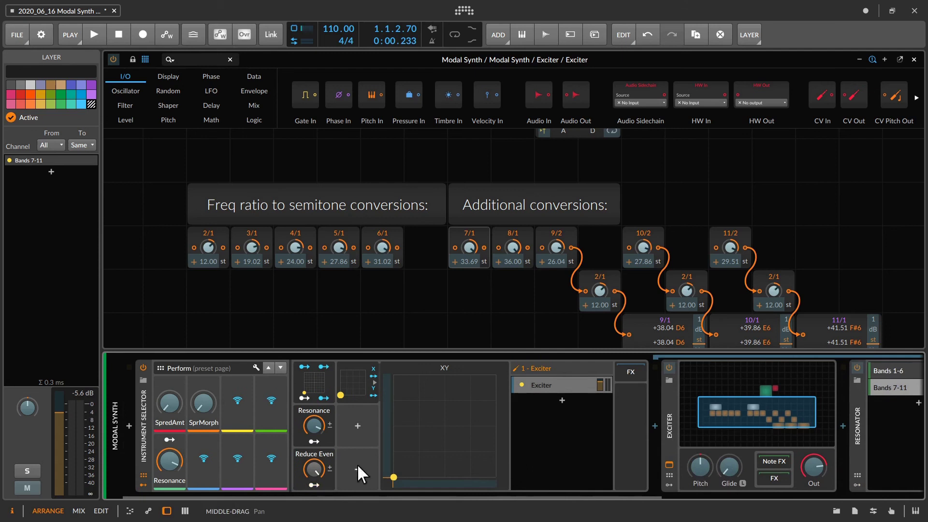
left_click(313, 484)
Raise SpredAmt to its maximum and test the Reduce Even macro, leaving it fully up
mouse_move(170, 404)
left_mouse_down()
mouse_move(170, 334)
mouse_move(175, 404)
left_mouse_up()
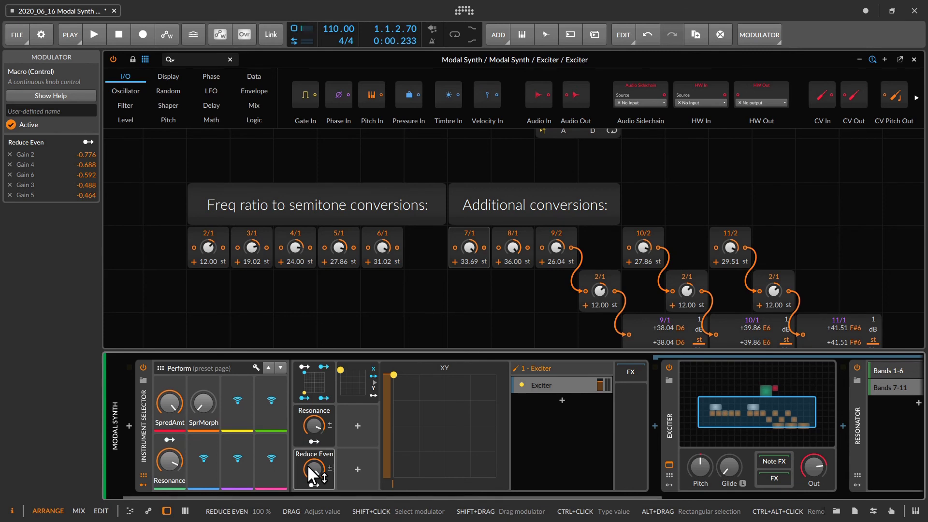
mouse_move(306, 465)
left_mouse_down()
mouse_move(306, 500)
mouse_move(308, 462)
left_mouse_up()
Add a Macro modulator beside Reduce Even and route it to the Reduce Even knob with an amount of -1.000
left_click(358, 466)
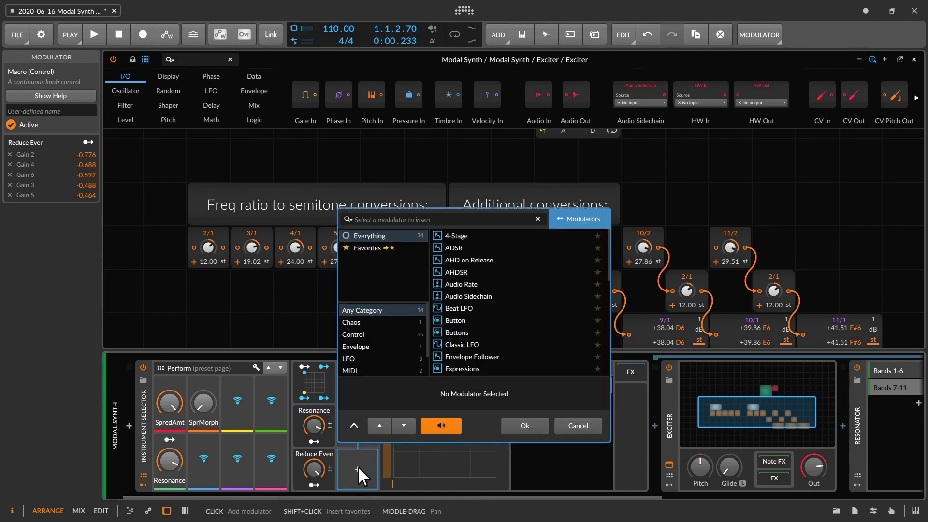
type("mac")
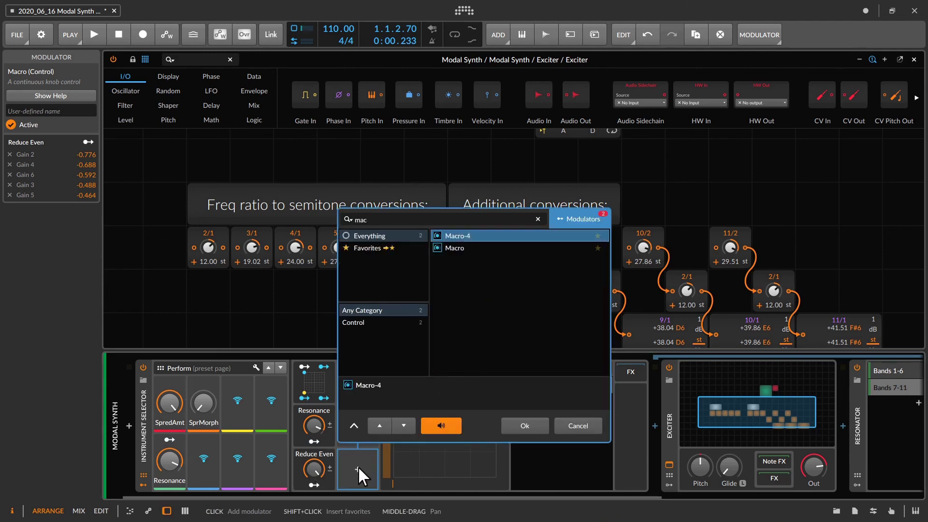
key("Return")
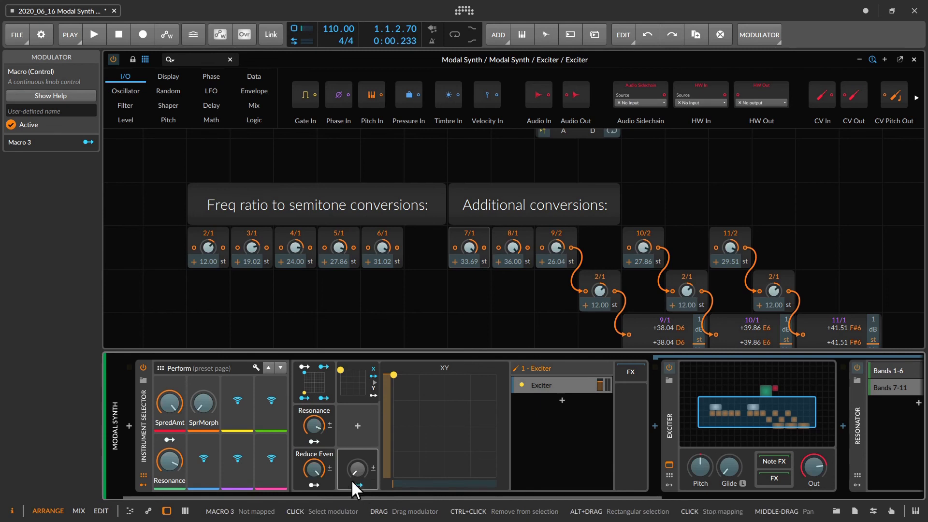
left_click_drag(318, 469, 317, 517)
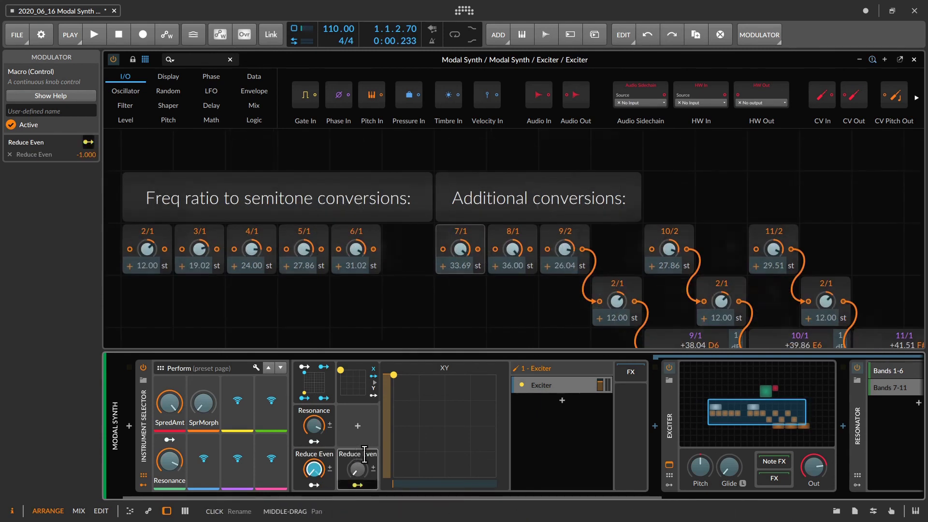
Rename the macro beside Reduce Even as Even Amt
left_click(356, 452)
key("BackSpace")
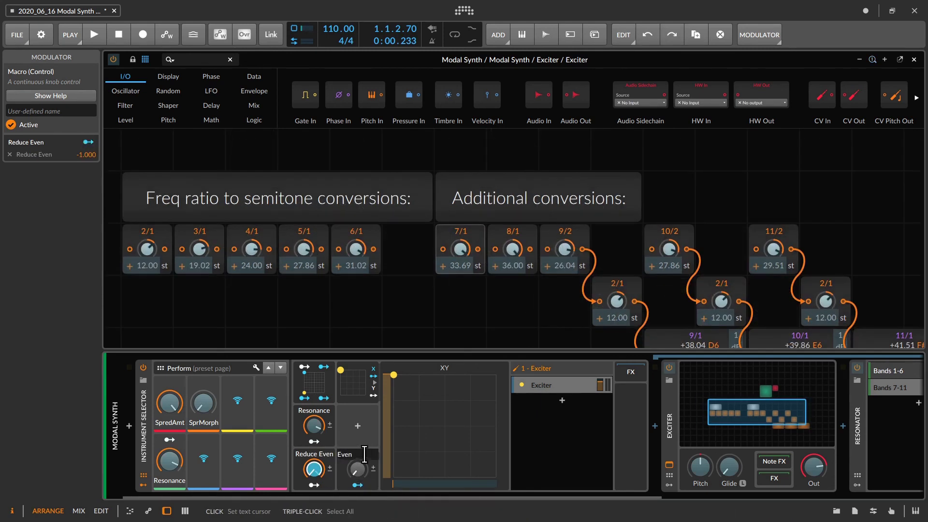
type("Amt")
key("Return")
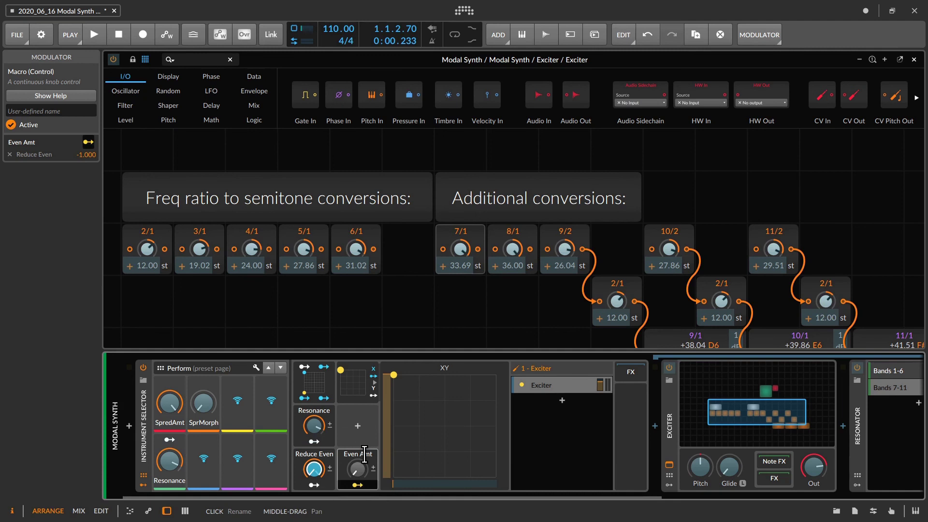
Map Even Amt to the remote control slot beside Resonance and test it at 100% before resetting it to 0%
left_click(213, 458)
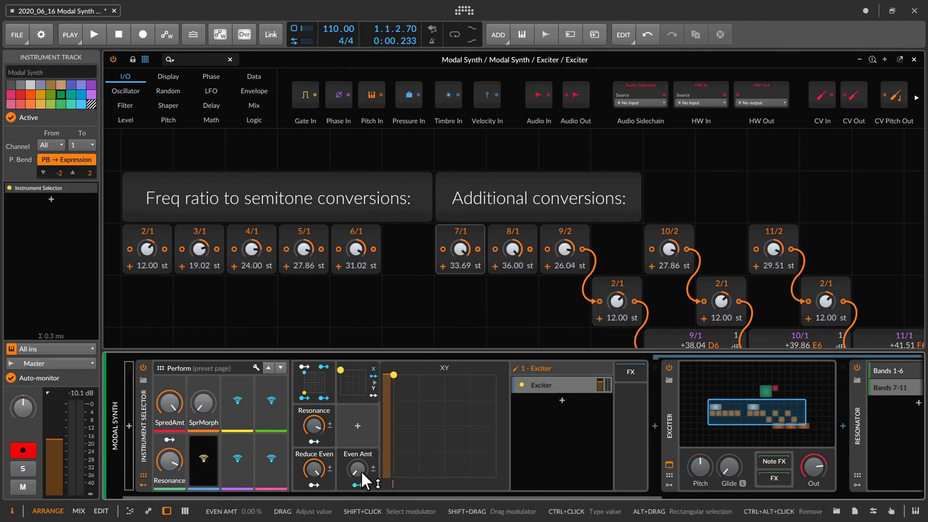
left_click(357, 468)
left_click_drag(208, 461, 208, 387)
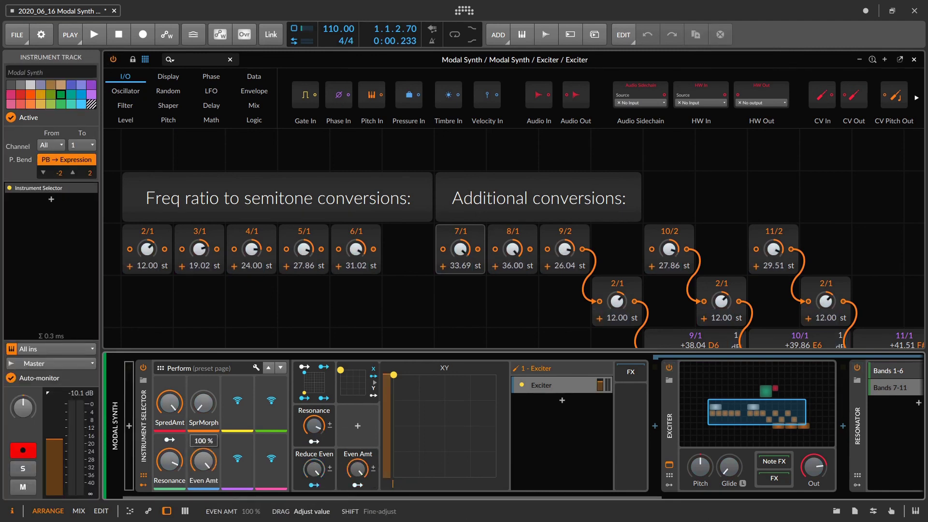
double_click(207, 460)
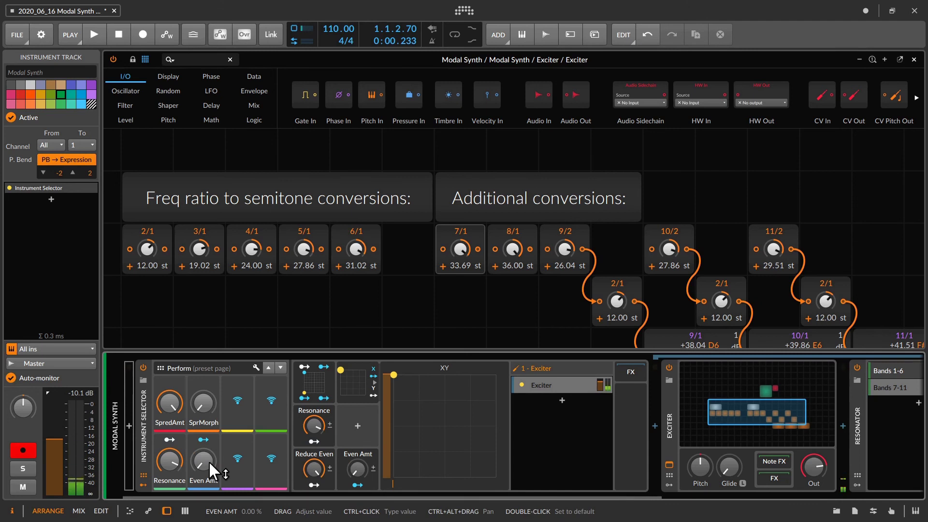
Undo the last Even Amt reset and add a Macro modulator above Even Amt, naming it ResTransp
key("ctrl+z")
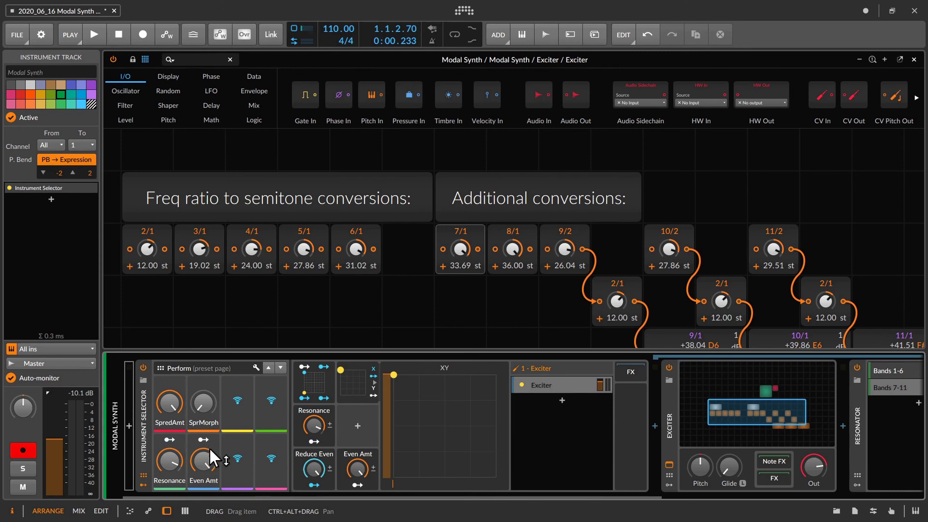
left_click(358, 426)
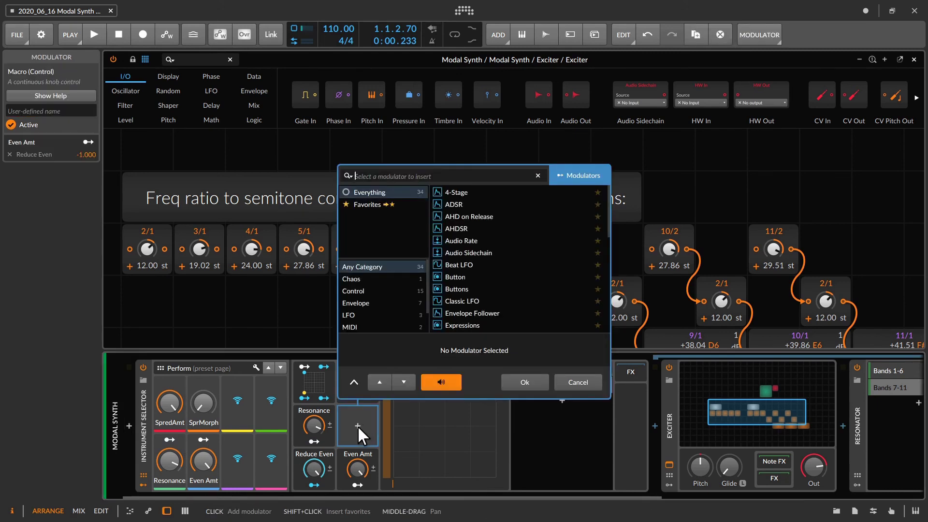
type("macro")
key("Return")
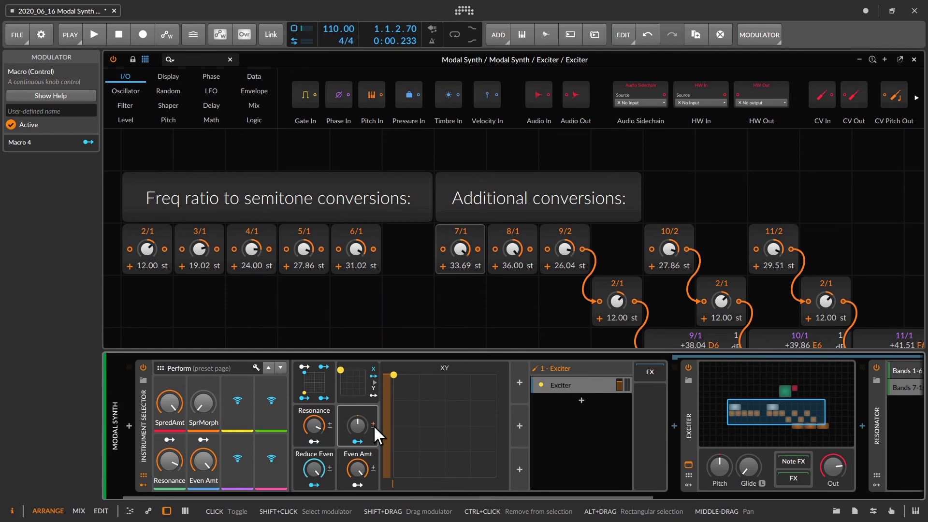
left_click(356, 408)
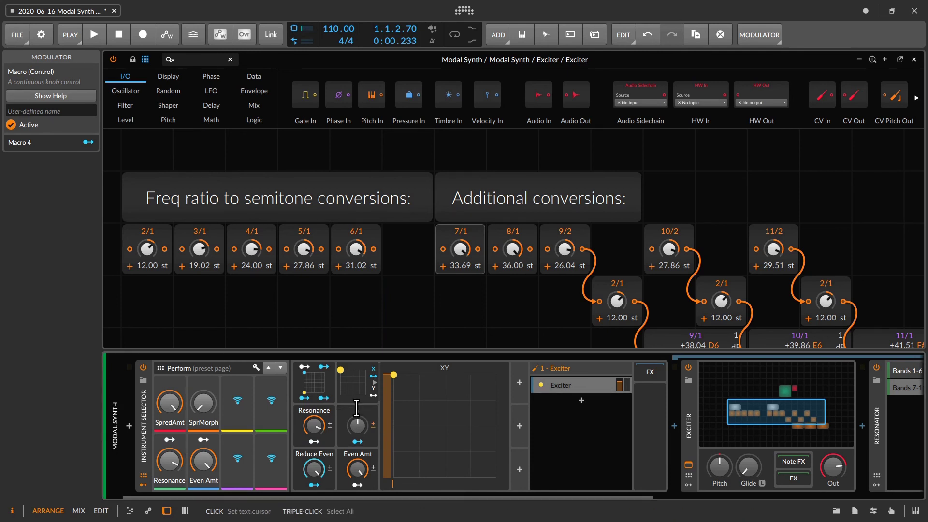
type("ResTransp")
key("Return")
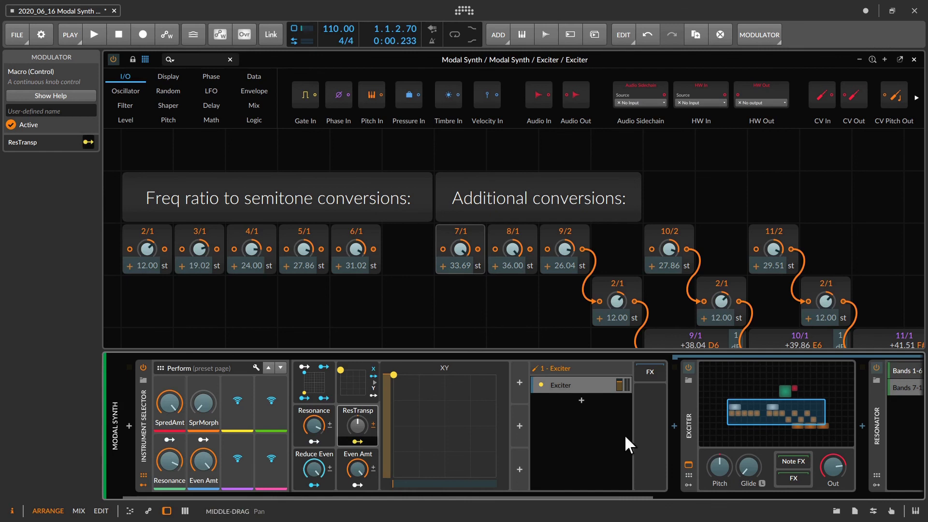
Route ResTransp to the Global Frequency Offset of Bands 7-11 with a modulation amount of 36.00
scroll(707, 442, "down", 5)
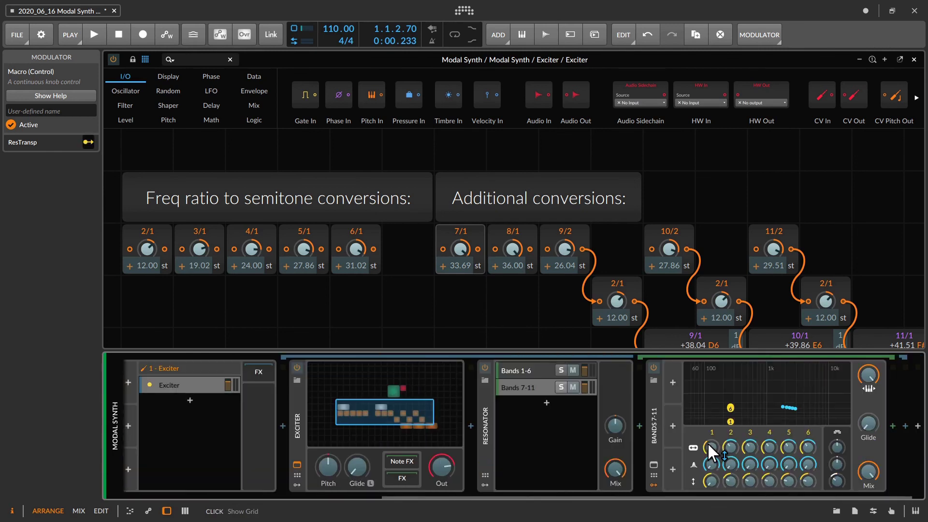
left_click_drag(837, 454, 837, 434)
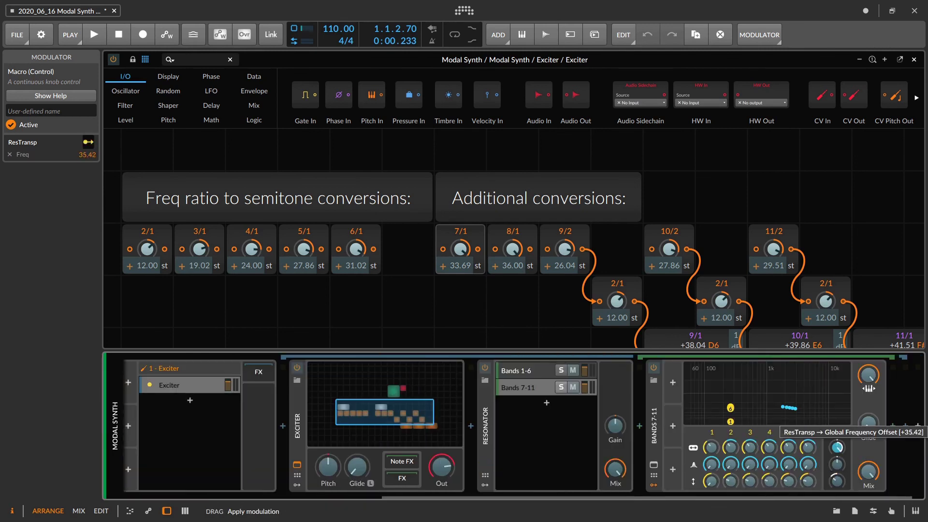
double_click(86, 153)
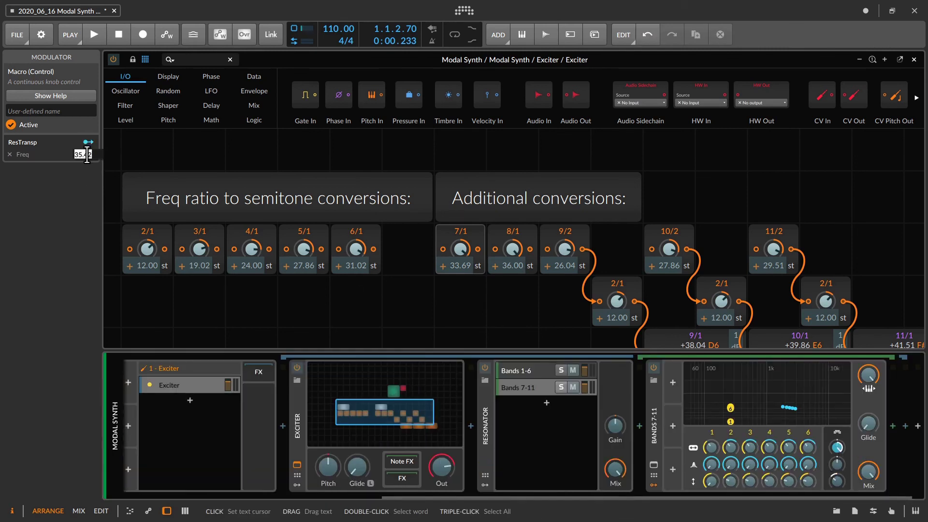
type("36")
key("Return")
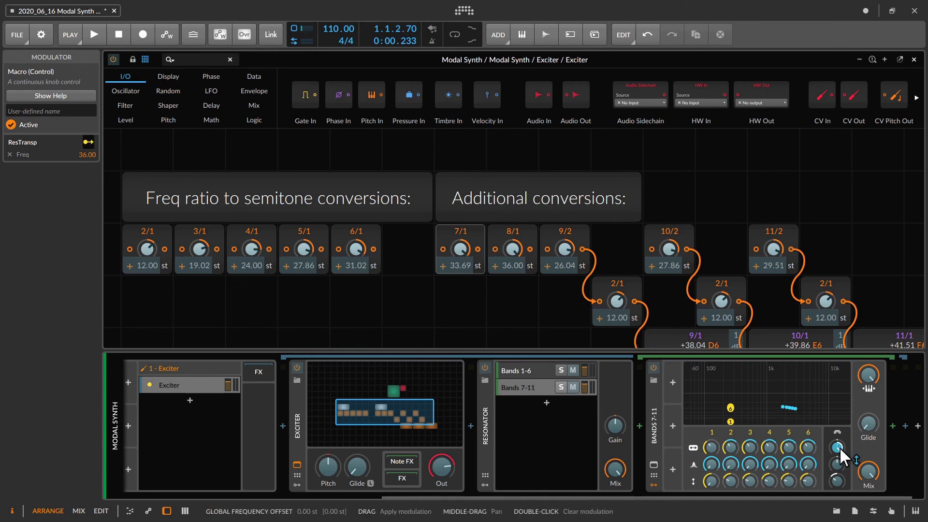
Copy the Global Frequency Offset modulation to all layers and check it on the Bands 1-6 layer
right_click(840, 447)
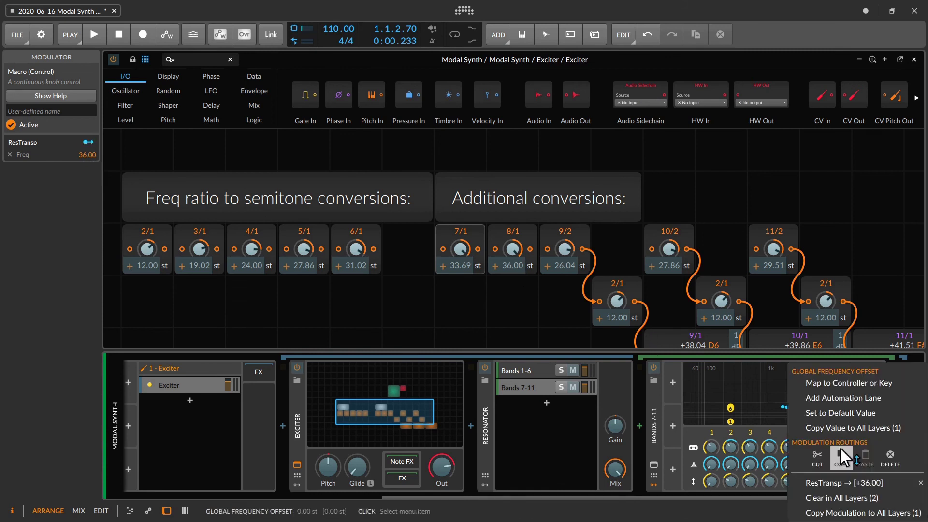
left_click(858, 517)
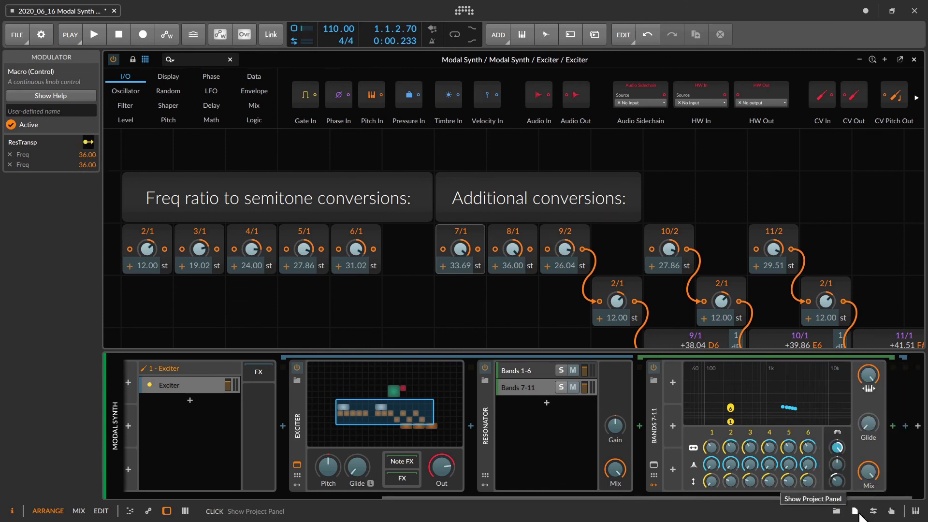
left_click(562, 374)
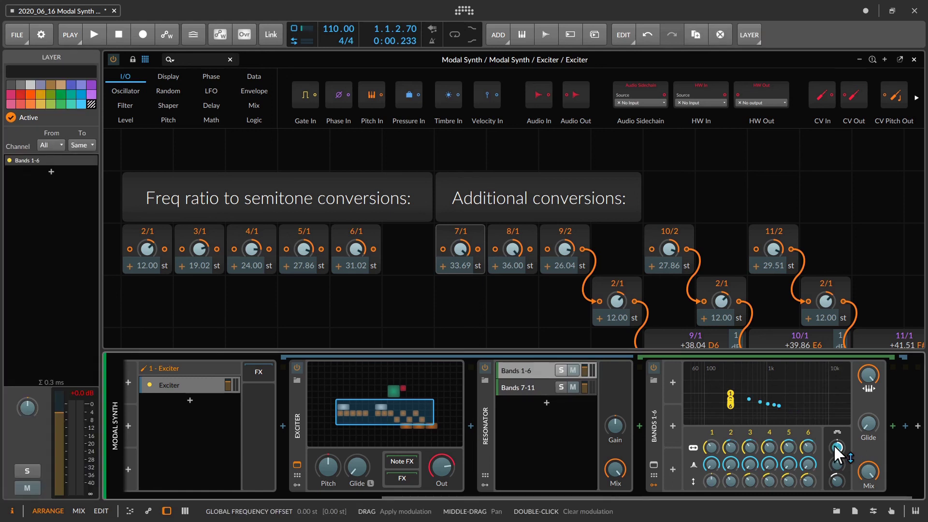
Map ResTransp to the empty green remote control slot on the Perform page
scroll(654, 453, "left", 5)
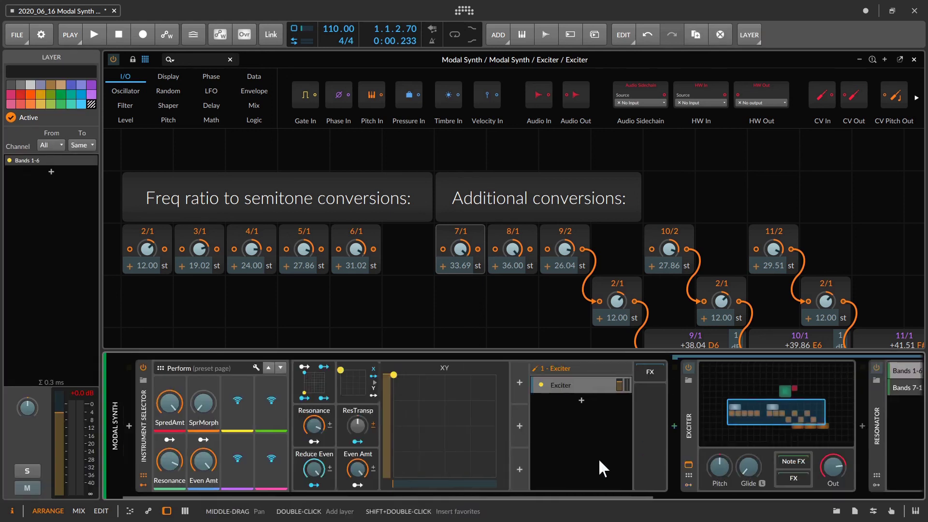
left_click(271, 401)
left_click(358, 425)
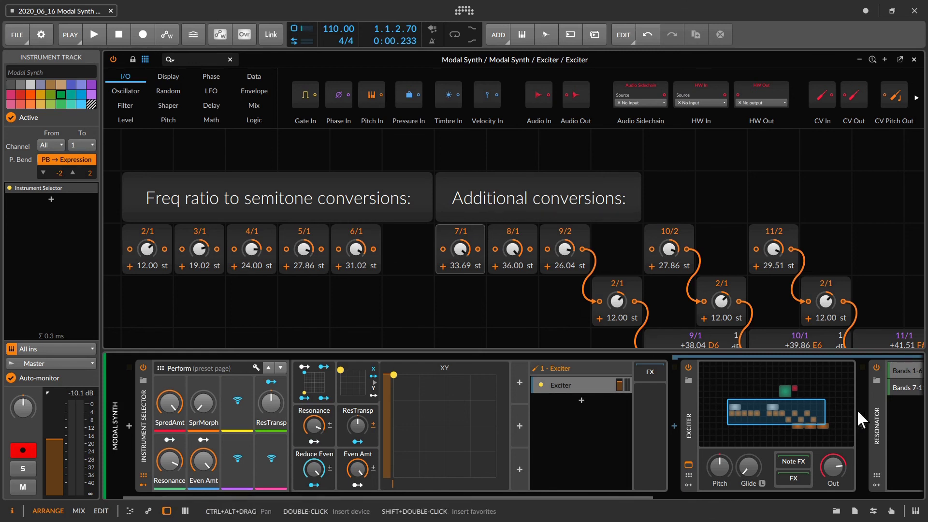
Move the Resonator FX Layer into the Exciter device's FX chain
left_click(872, 426)
left_click_drag(813, 468, 805, 475)
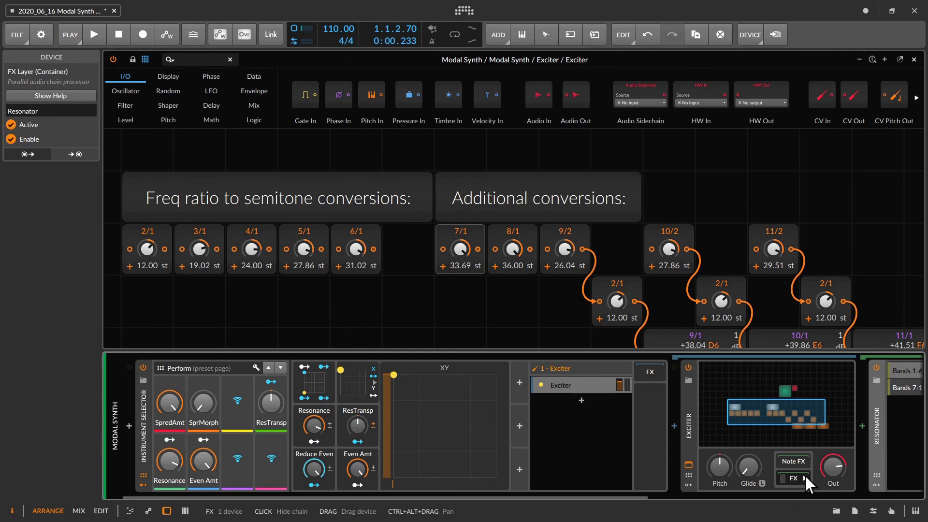
Rename the Exciter Poly Grid device as Modal Synth Voice
left_click(685, 419)
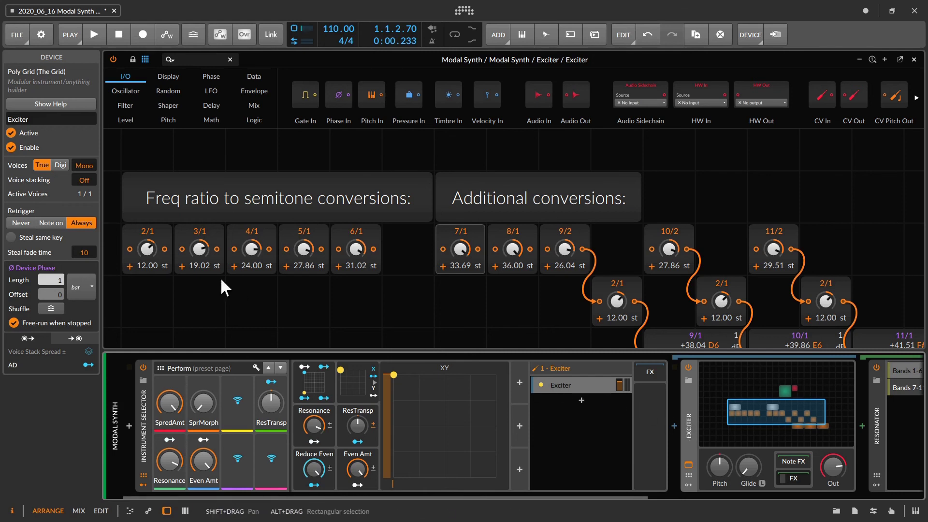
left_click(50, 118)
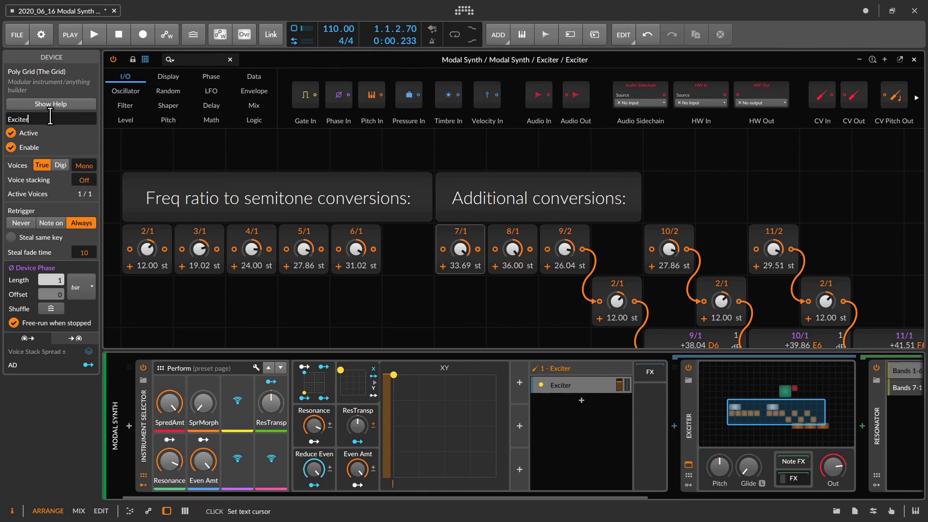
key("BackSpace")
key("BackSpace")
key("BackSpace")
key("BackSpace")
key("BackSpace")
key("BackSpace")
key("BackSpace")
type("Modal Sy")
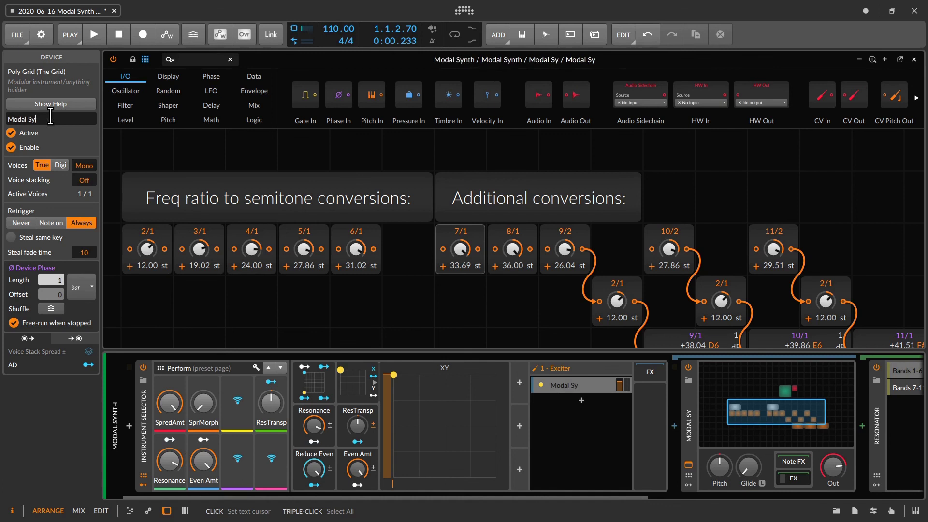
type("nth Voice")
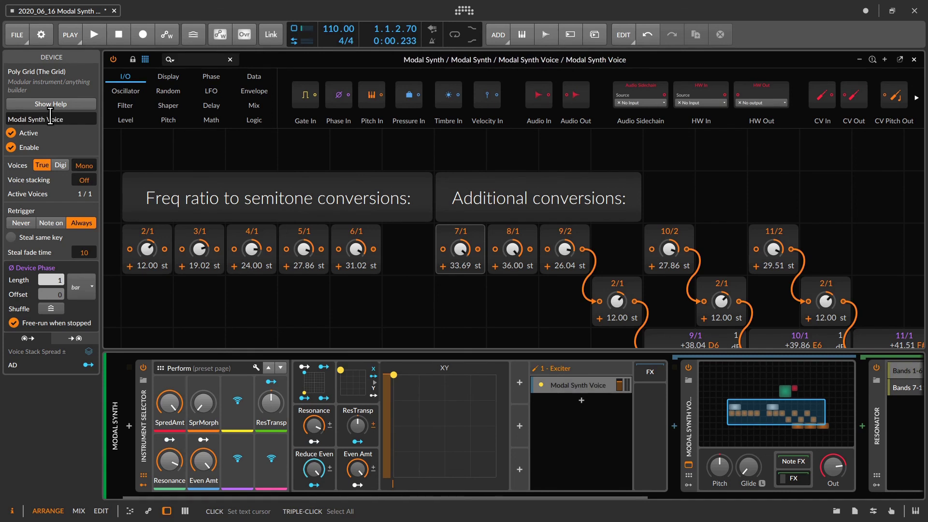
Add a Gate In module beside the AD envelope and output pair and connect a Modulator Out to it
scroll(583, 195, "down", 5)
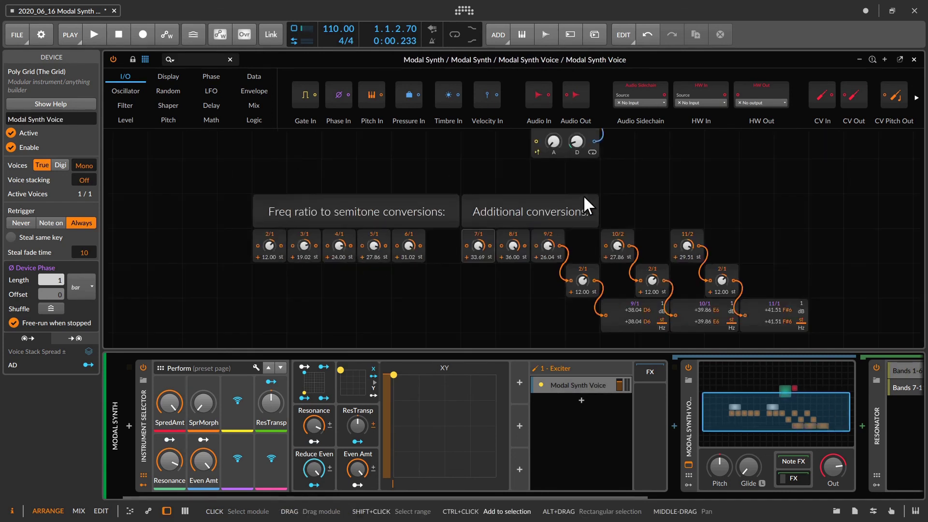
scroll(585, 190, "up", 2)
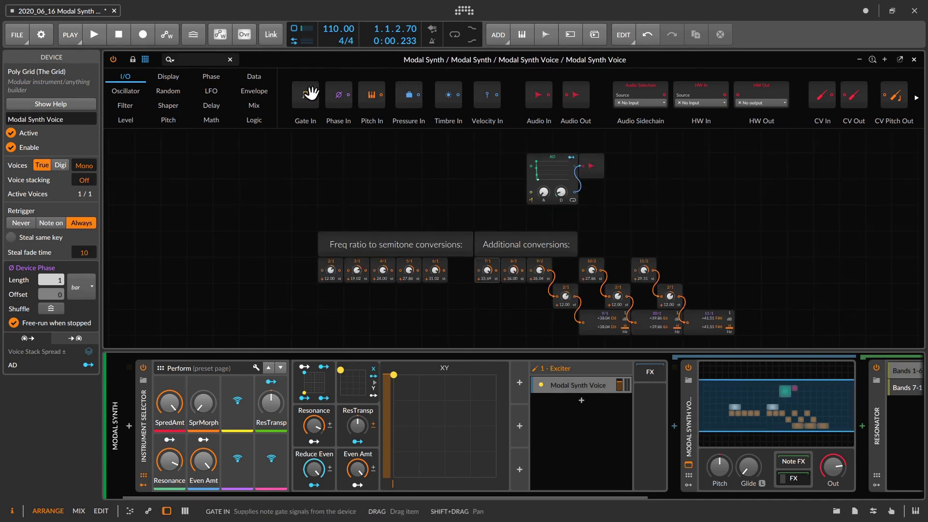
left_click_drag(306, 94, 647, 159)
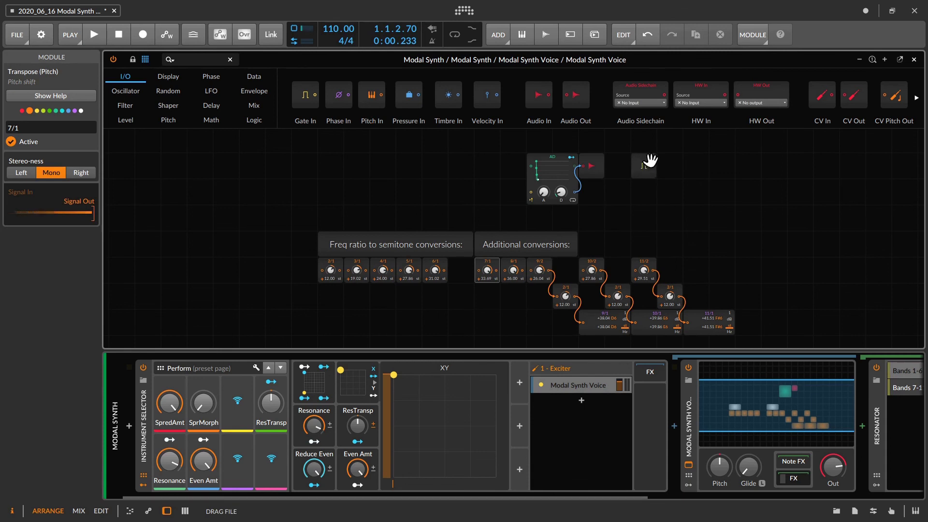
scroll(799, 89, "down", 3)
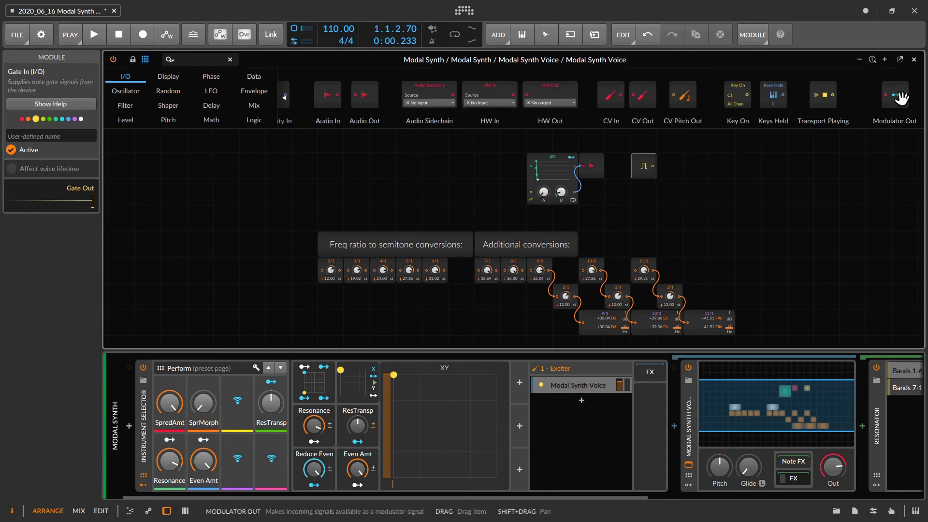
left_click_drag(894, 95, 655, 170)
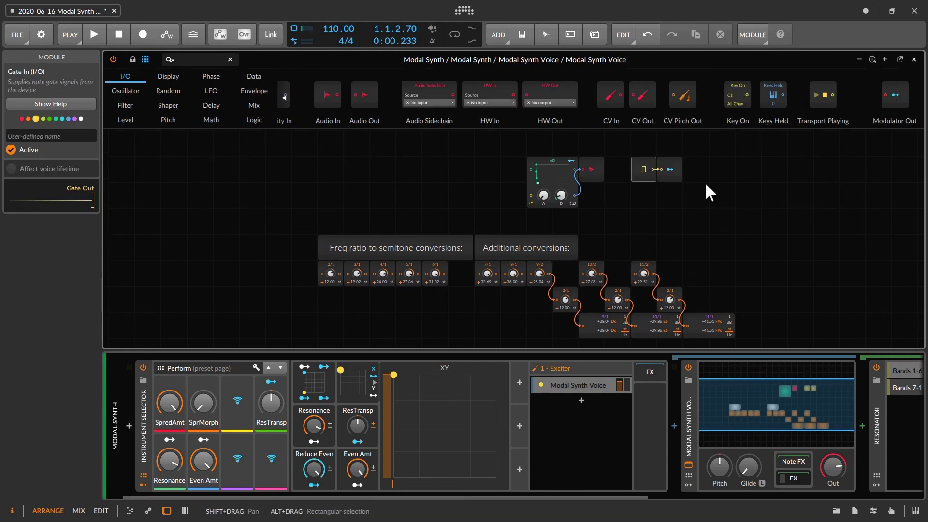
Transfer all the Resonance macro's Q modulation routings to the Modulator Out module and check the Bands 1-6 resonator
left_click(297, 418)
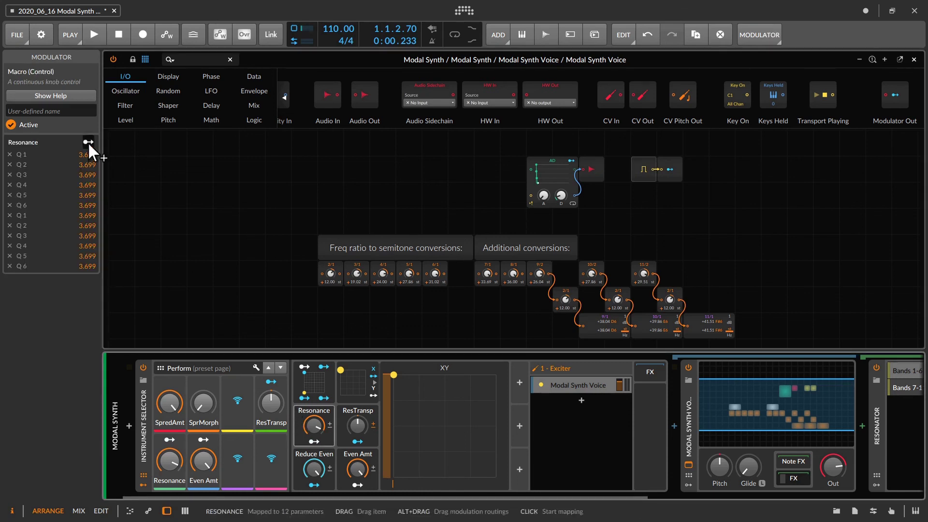
left_click_drag(88, 142, 289, 154)
left_click_drag(629, 164, 674, 170)
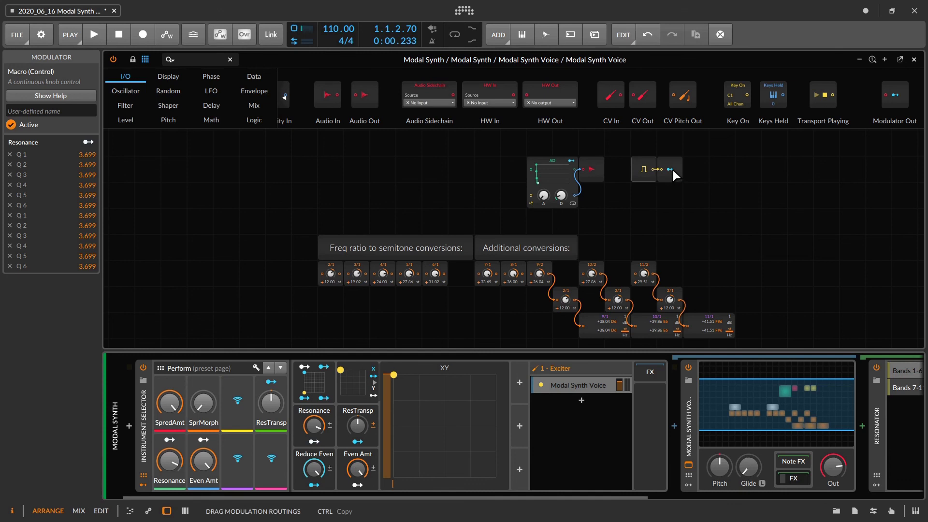
left_click(672, 170)
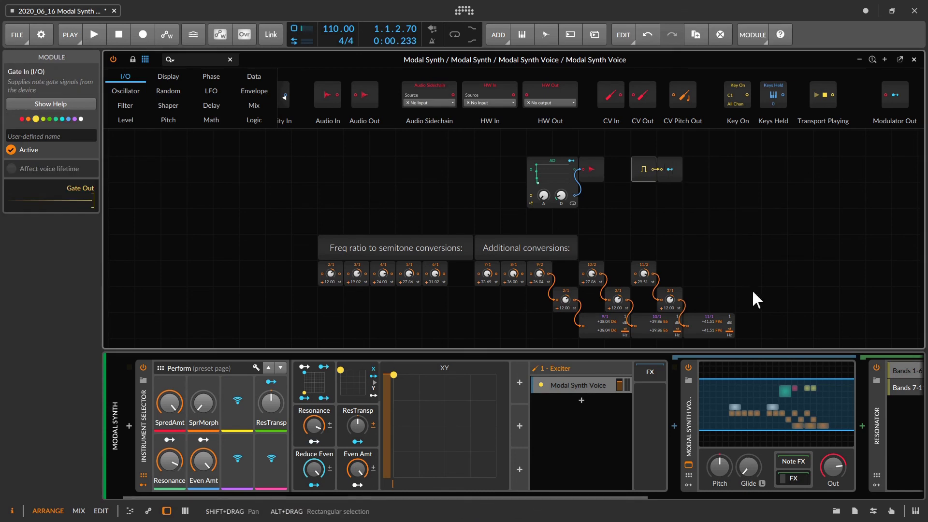
scroll(779, 403, "right", 7)
scroll(778, 402, "right", 3)
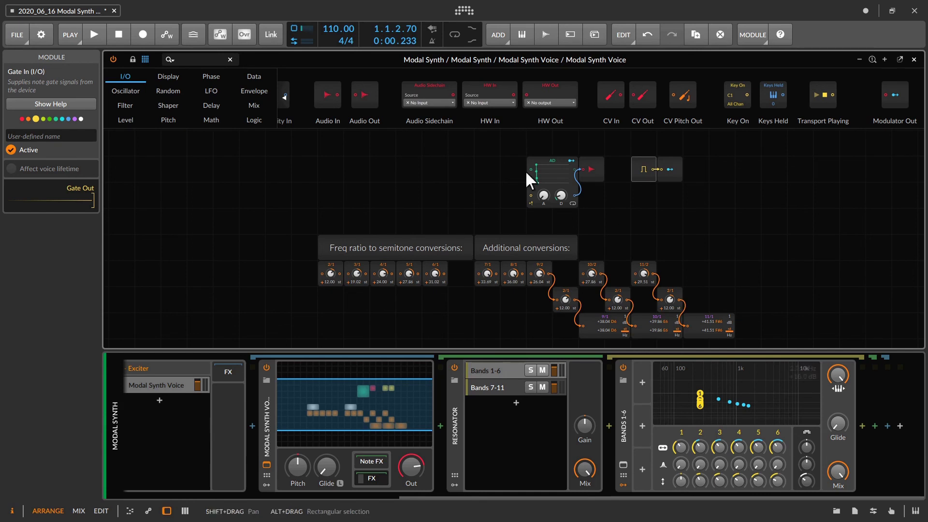
Insert an Attenuate module between Gate In and Modulator Out and set it to 0%
left_click(127, 120)
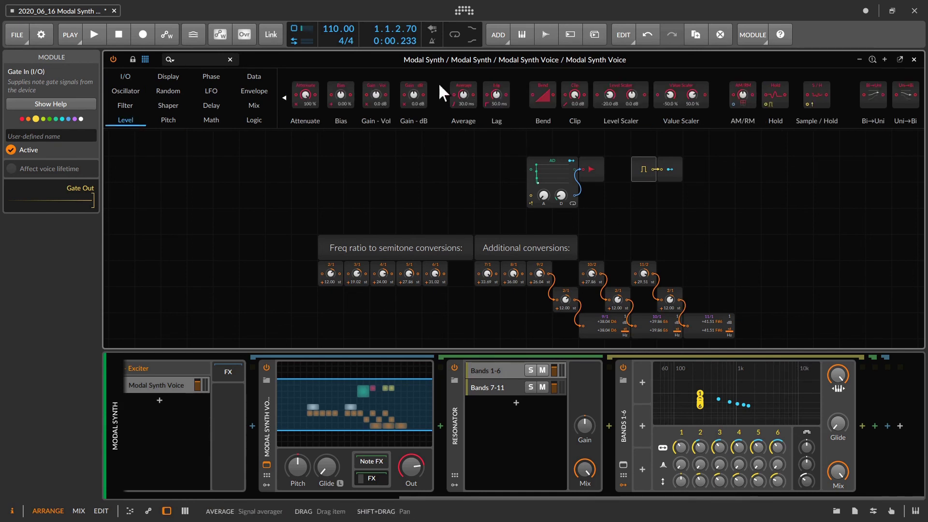
left_click_drag(306, 97, 657, 169)
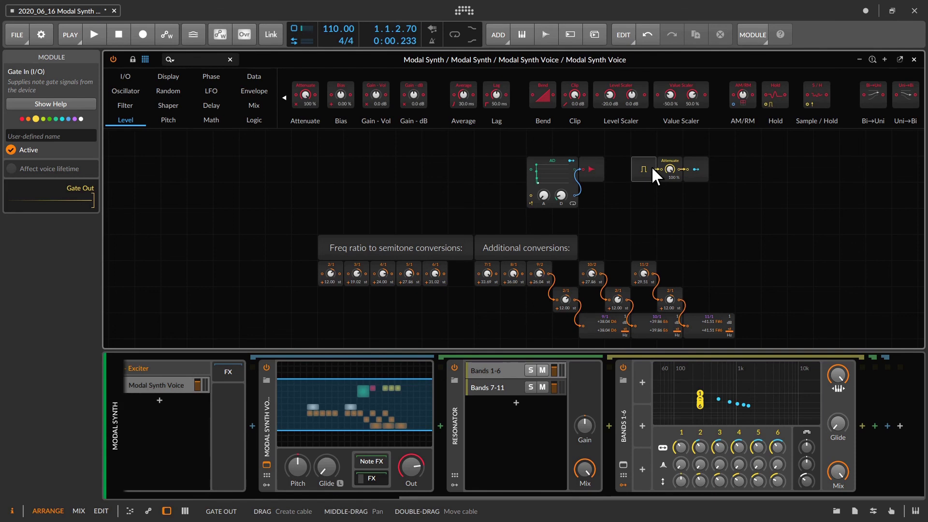
left_click_drag(670, 169, 589, 310)
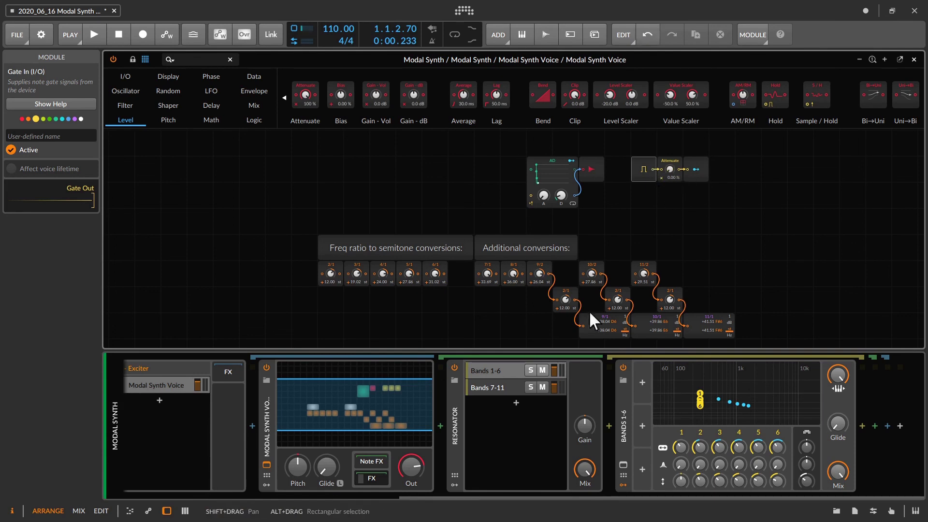
Route the Resonance macro to the Attenuate level with a modulation amount of 1.000
scroll(213, 436, "left", 6)
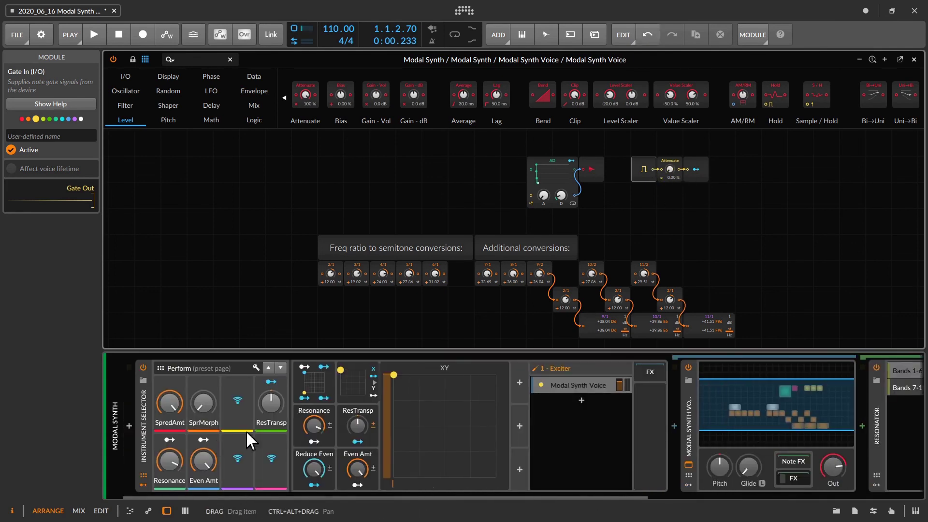
left_click(315, 441)
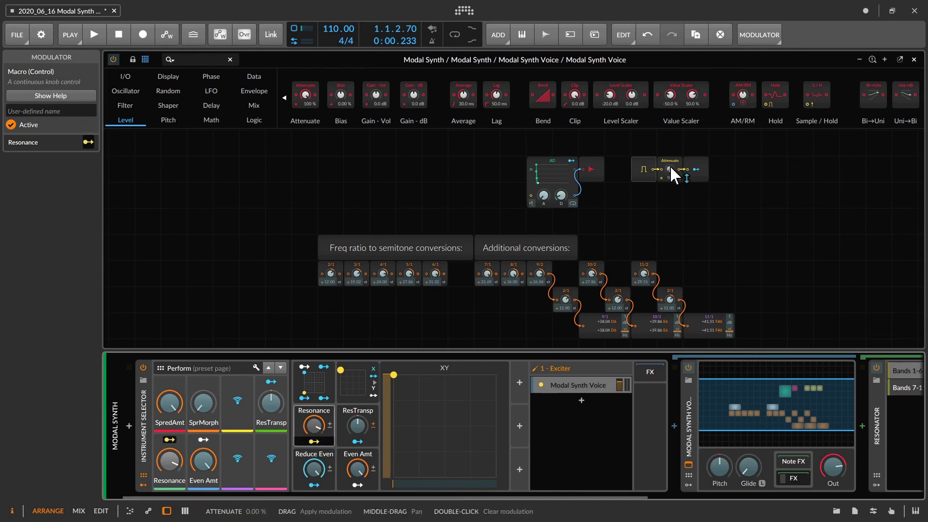
left_click_drag(669, 164, 671, 165)
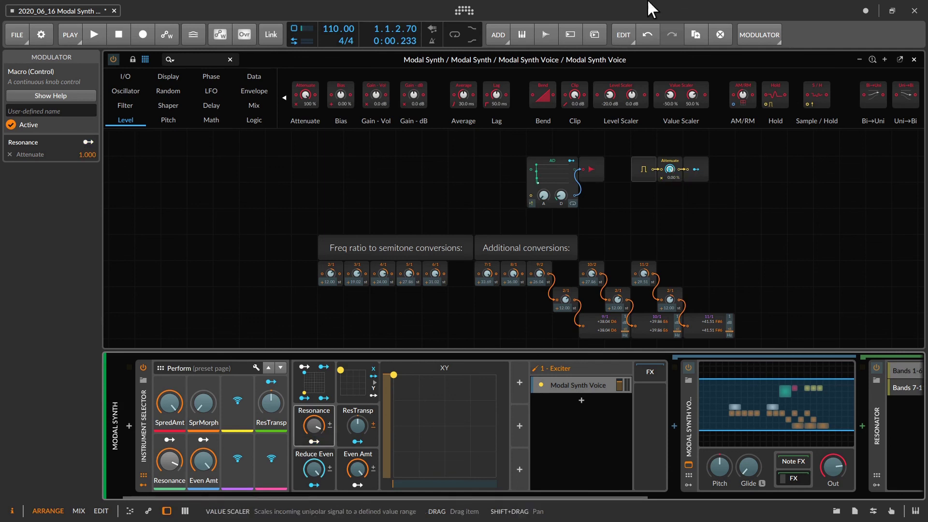
Insert a Value Scaler between Gate In and Attenuate, with its low level at 0% and high level at 100%
left_click_drag(680, 96, 651, 170)
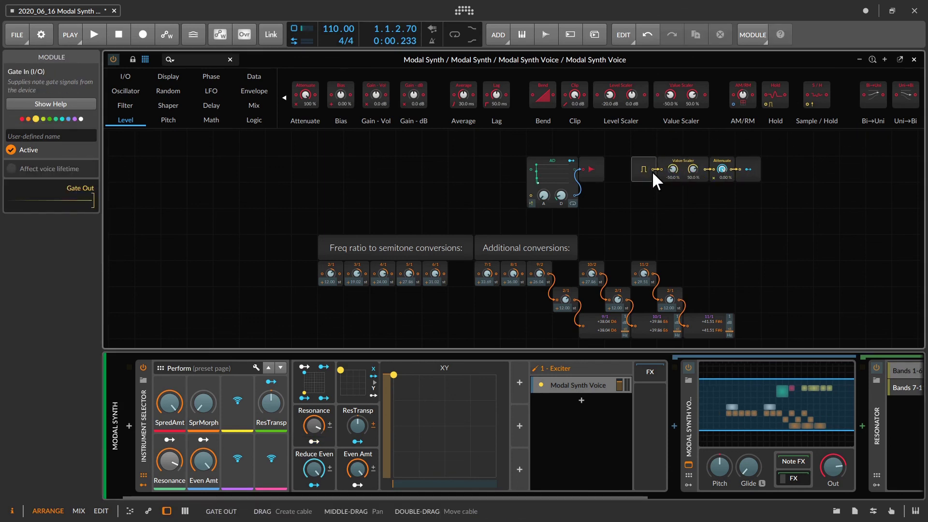
key("Escape")
left_click(695, 169, "ctrl")
type("2")
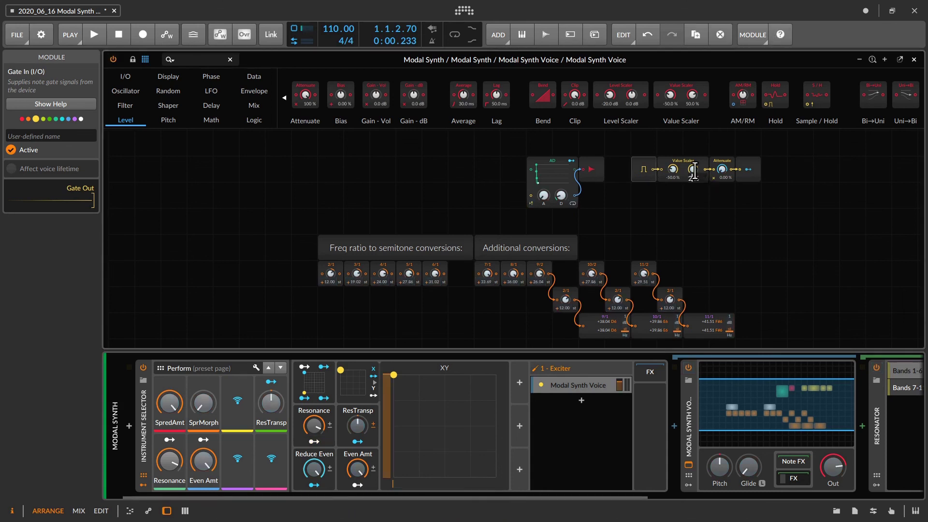
key("Return")
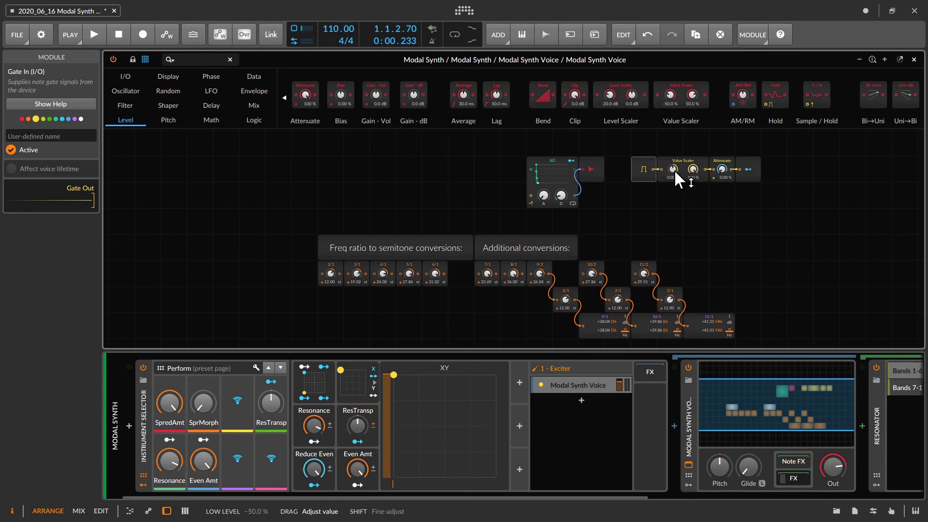
Add another Macro modulator to the Instrument Selector
left_click(520, 467)
type("mac")
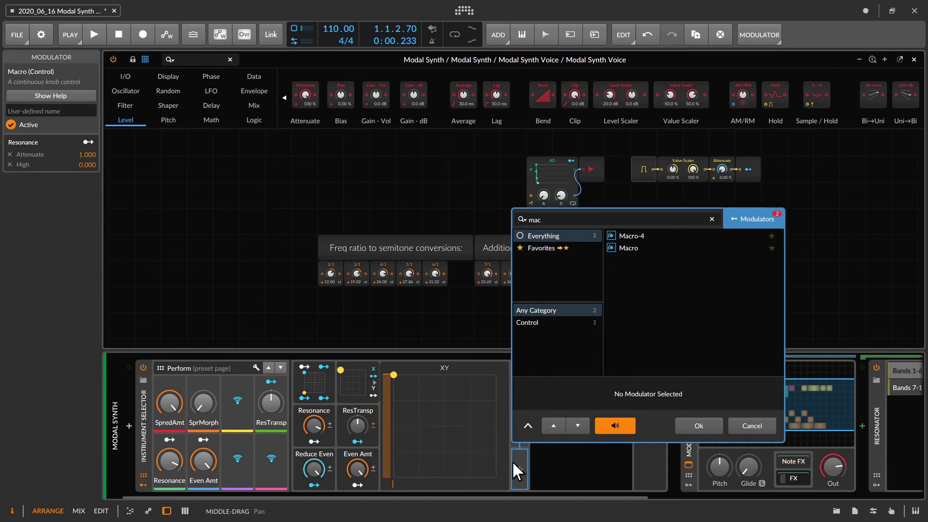
key("Down")
key("Down")
key("Return")
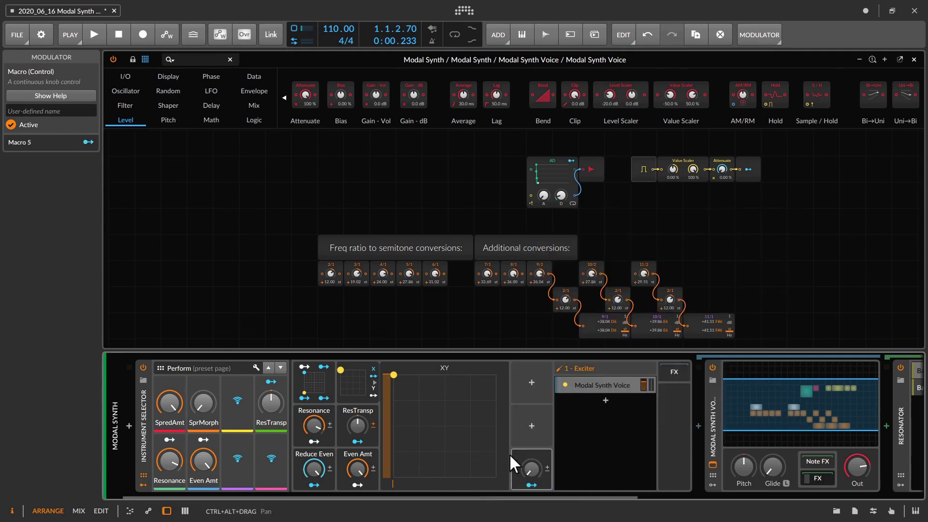
Name the new macro Release and route it to the Value Scaler's Low parameter with a modulation amount of 1.000
left_click(530, 454)
type("Re")
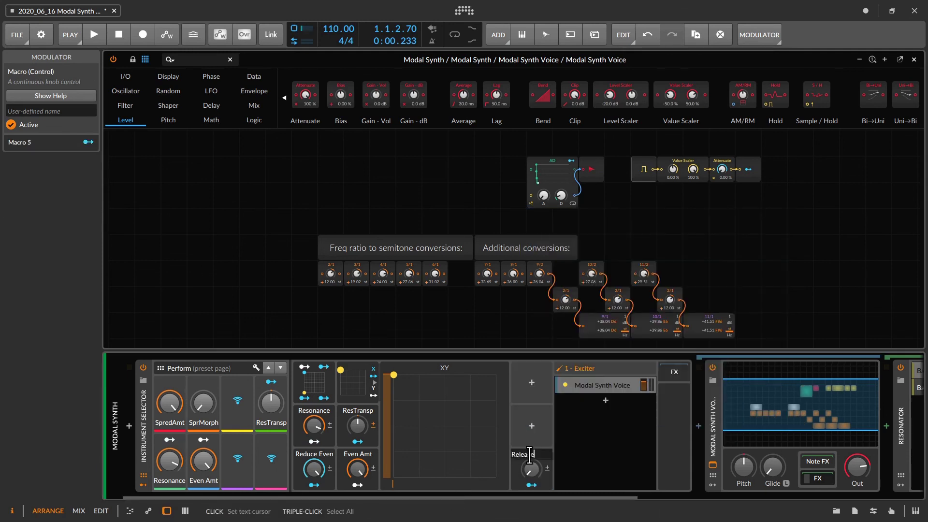
type("lease")
key("Return")
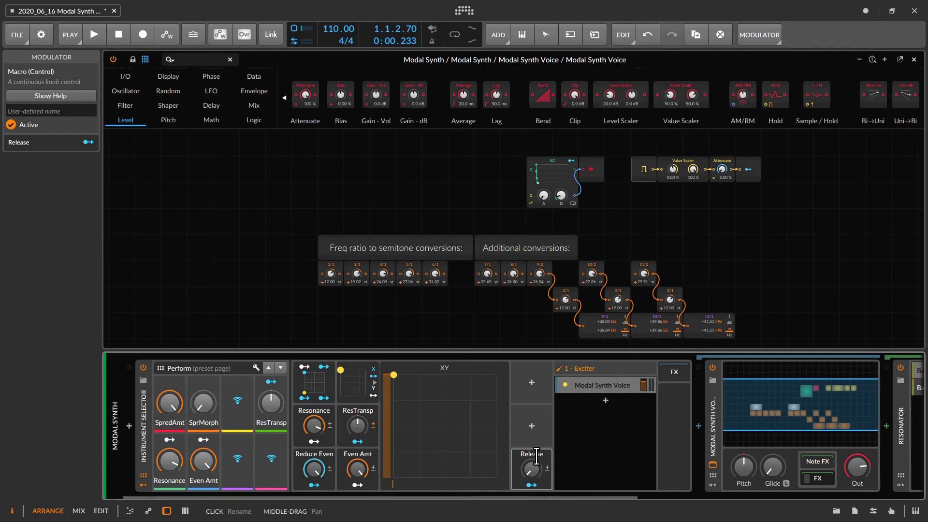
left_click_drag(673, 169, 673, 98)
left_click_drag(91, 152, 91, 140)
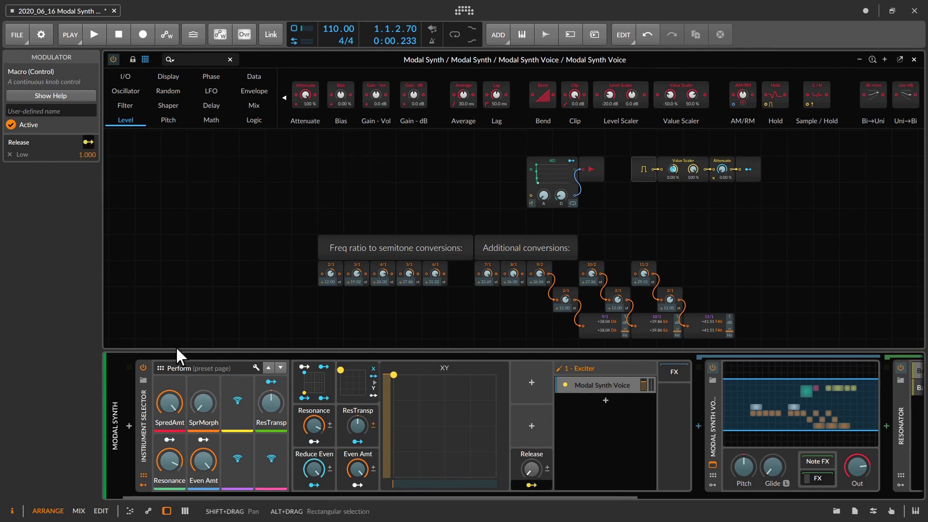
Map the Release macro to the Perform remotes, placing Even Amt before ResTransp and Release beside Resonance
left_click(234, 462)
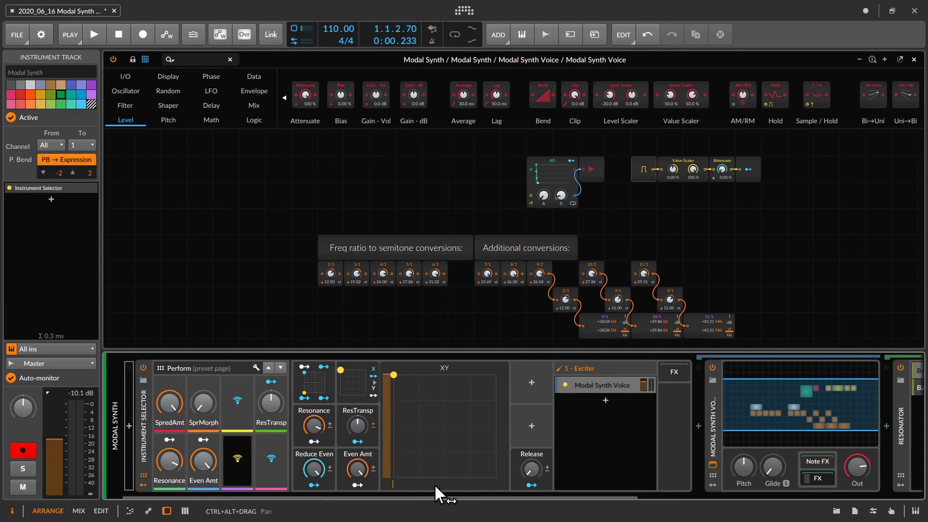
key("ctrl+z")
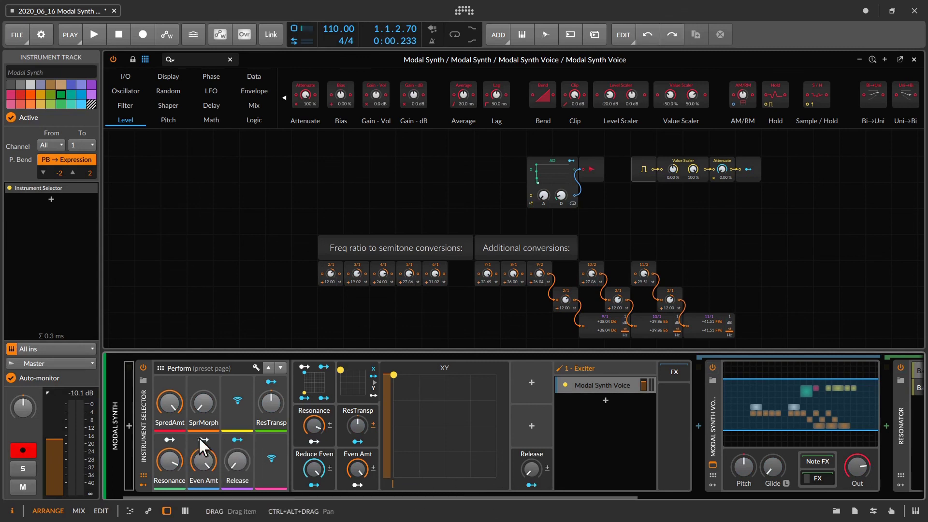
left_click_drag(198, 437, 236, 405)
left_click_drag(223, 452, 201, 451)
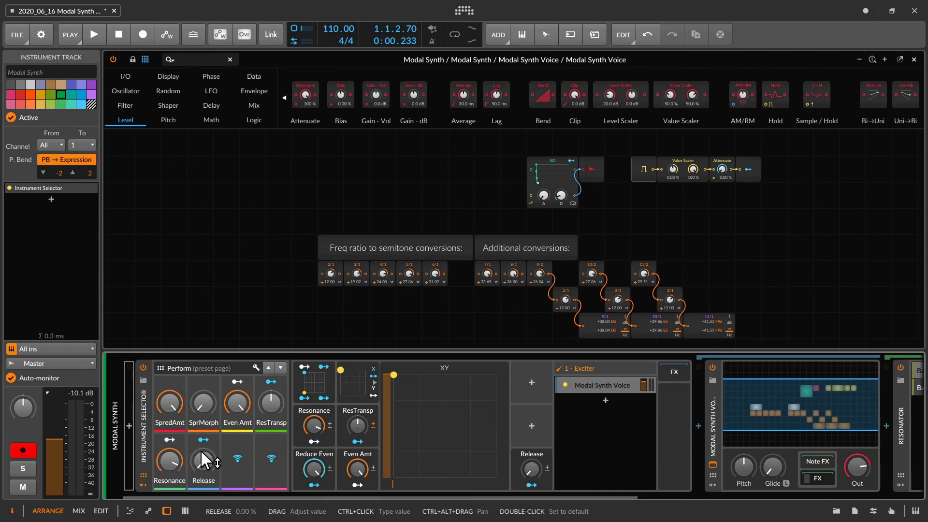
Try the Release remote at 100% and at 0% with a raised Resonance, and save the project
left_click_drag(207, 466, 206, 419)
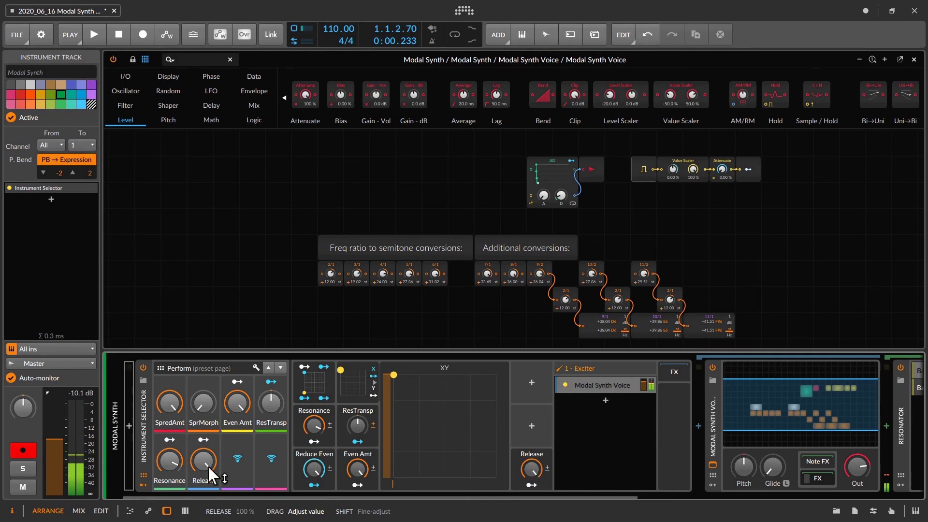
left_click_drag(173, 463, 214, 500)
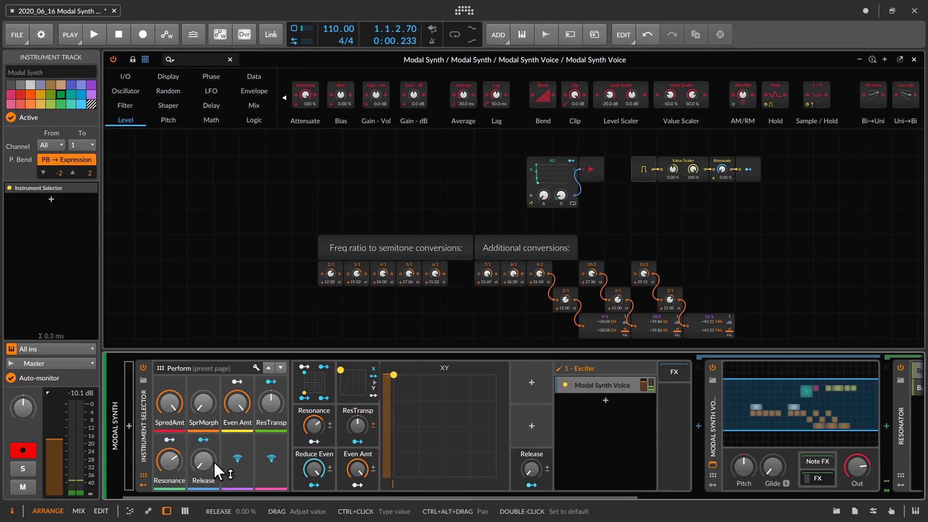
key("ctrl+s")
Duplicate the Modal Synth Voice layer twice in the Instrument Selector to make three voice layers
left_click(576, 382)
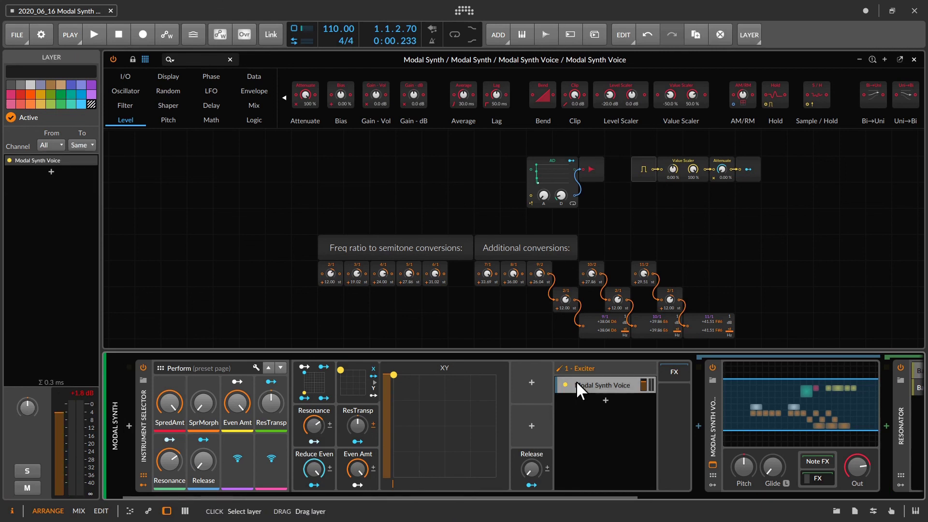
key("ctrl+d")
key("ctrl+d")
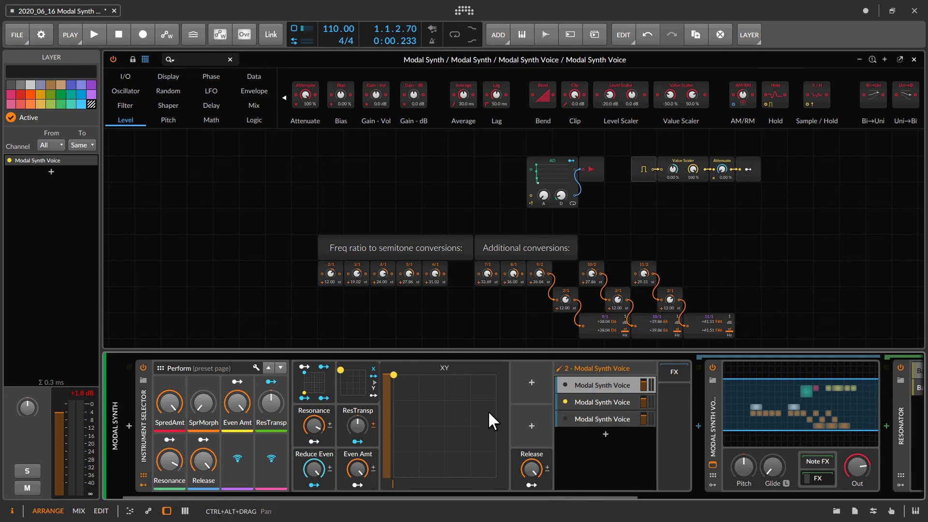
Mute the Bands 7-11 resonator layer for a listening comparison and unmute it again
scroll(678, 421, "down", 5)
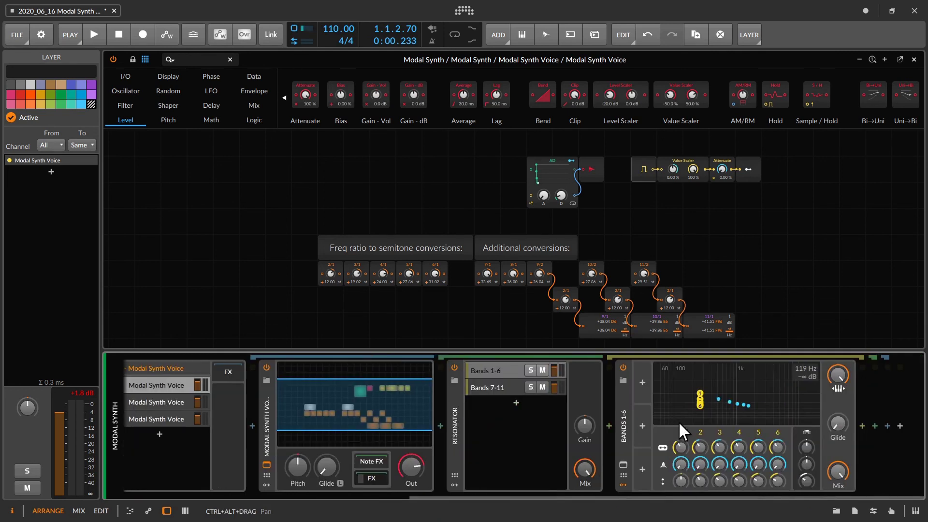
left_click(542, 386)
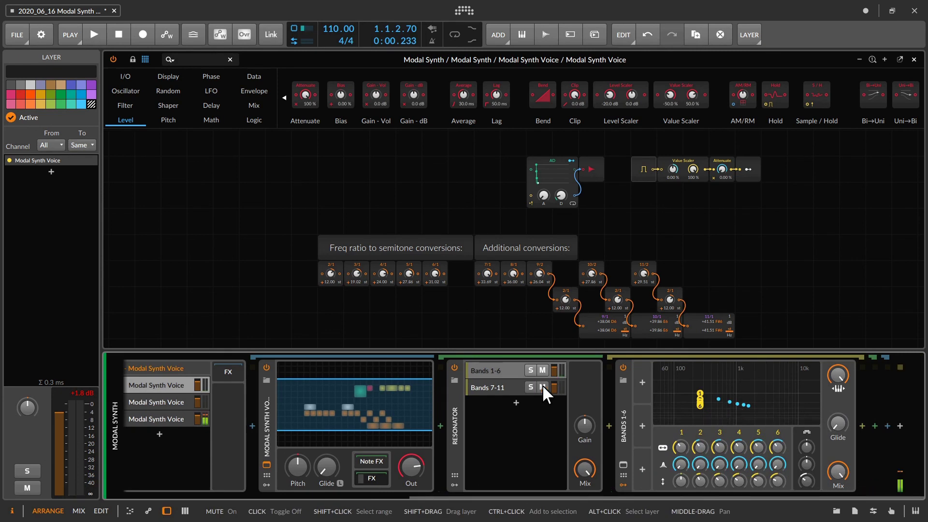
left_click(542, 384)
scroll(542, 385, "left", 5)
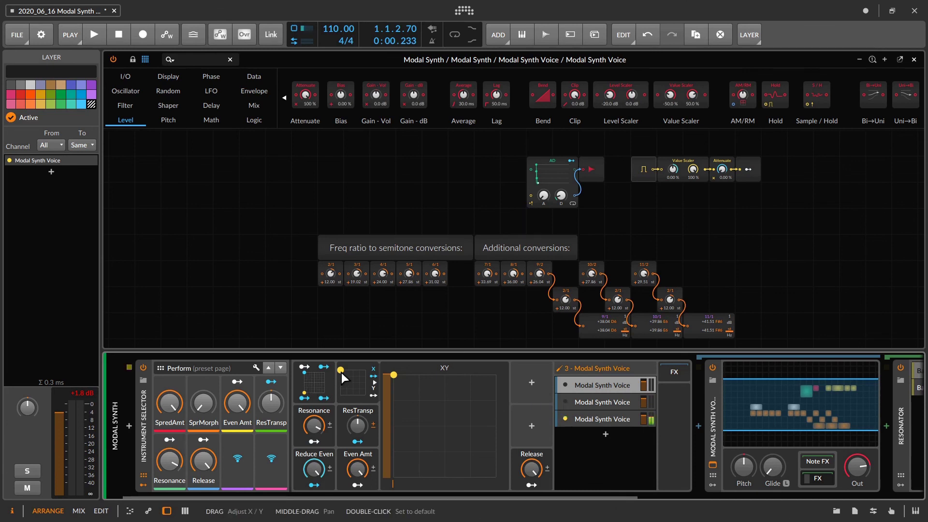
Sweep the XY modulator's control point to its upper-right corner and settle it slightly inside the upper-left corner
left_click_drag(341, 373, 385, 372)
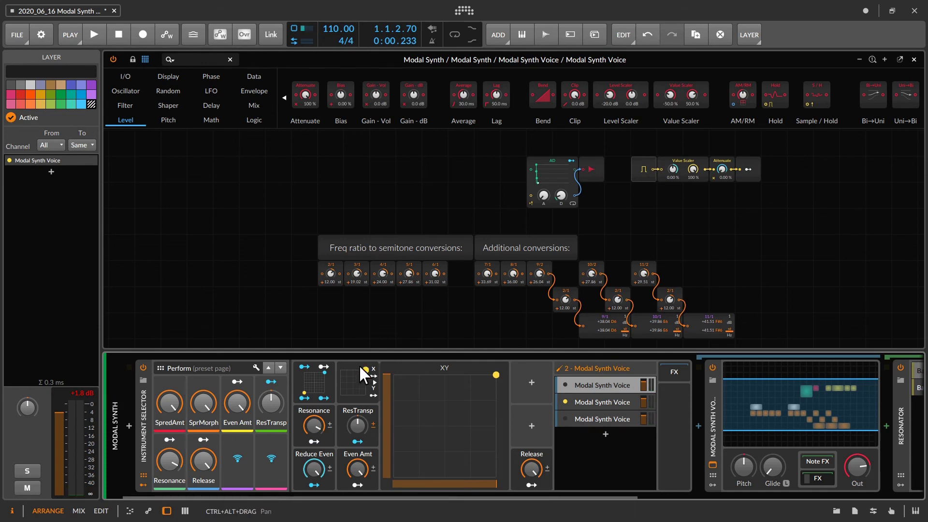
left_click(364, 367)
left_click_drag(366, 371, 341, 380)
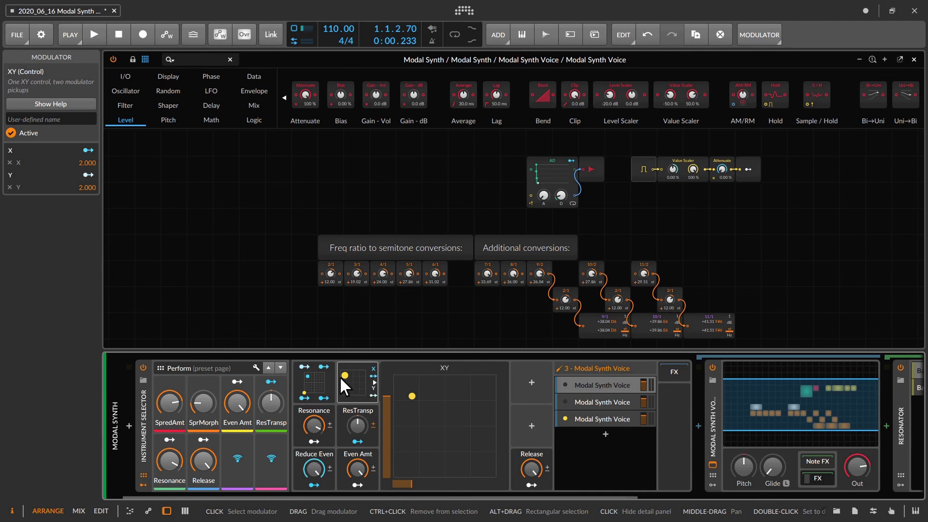
Audition Even Amt at 68.0% and ResTransp at -49.6%, restoring Even Amt to 100% and ResTransp to its default
left_click(239, 401)
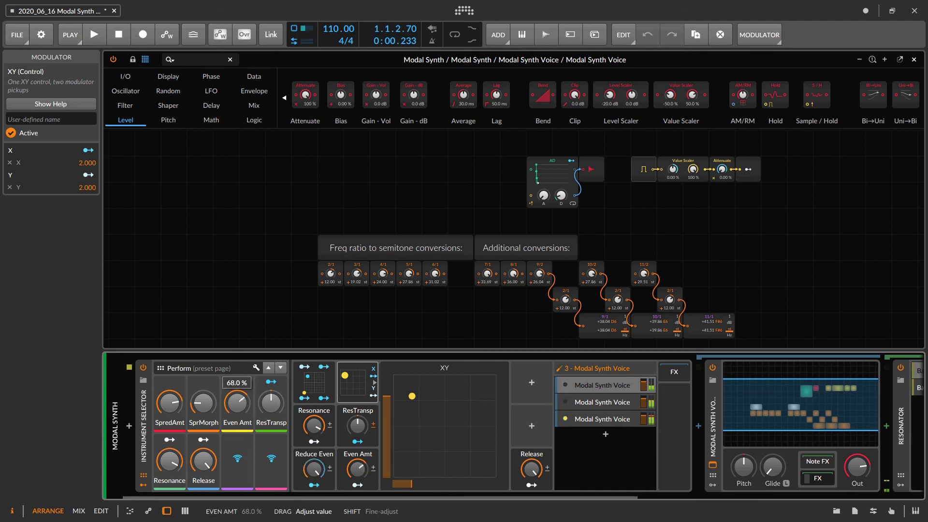
mouse_move(239, 401)
left_mouse_down()
mouse_move(239, 467)
mouse_move(239, 391)
mouse_move(242, 399)
left_mouse_up()
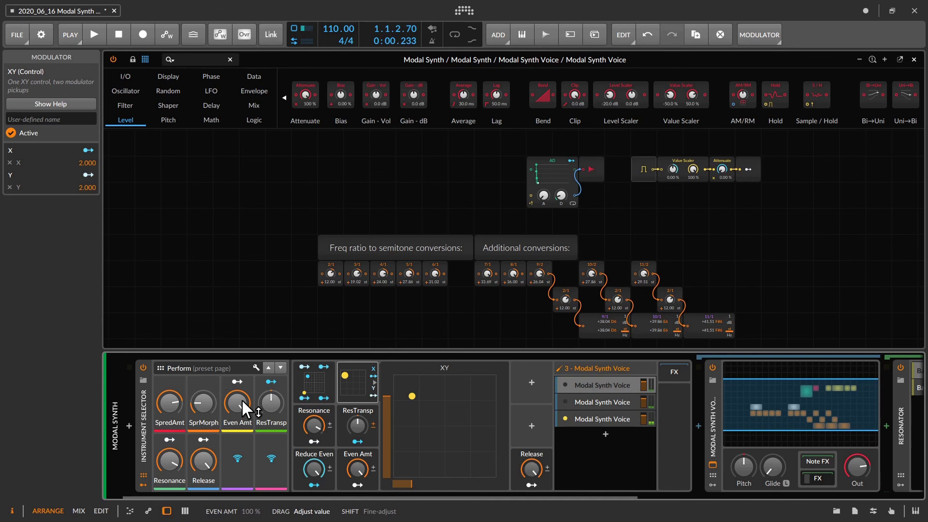
left_click_drag(269, 401, 269, 445)
double_click(269, 402)
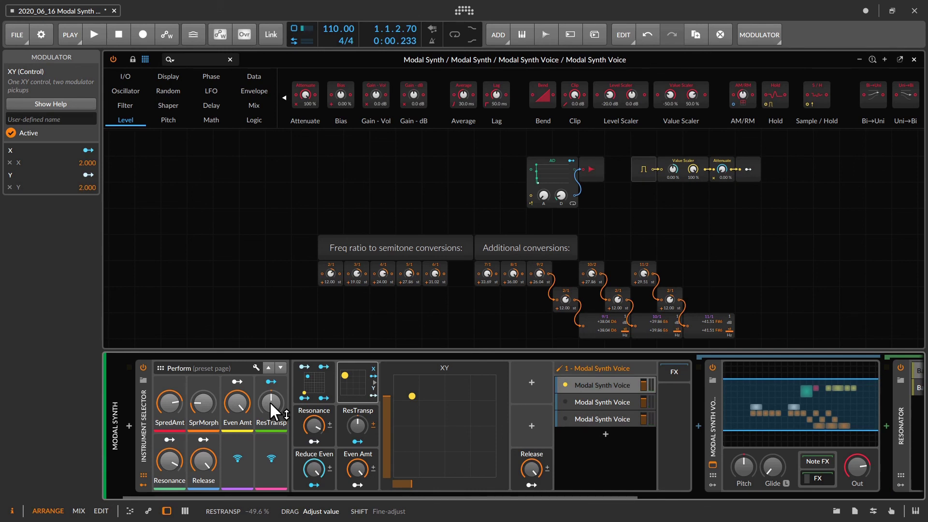
Lower the Release remote to about 22.8%
mouse_move(196, 457)
left_mouse_down()
mouse_move(197, 447)
mouse_move(196, 457)
left_mouse_up()
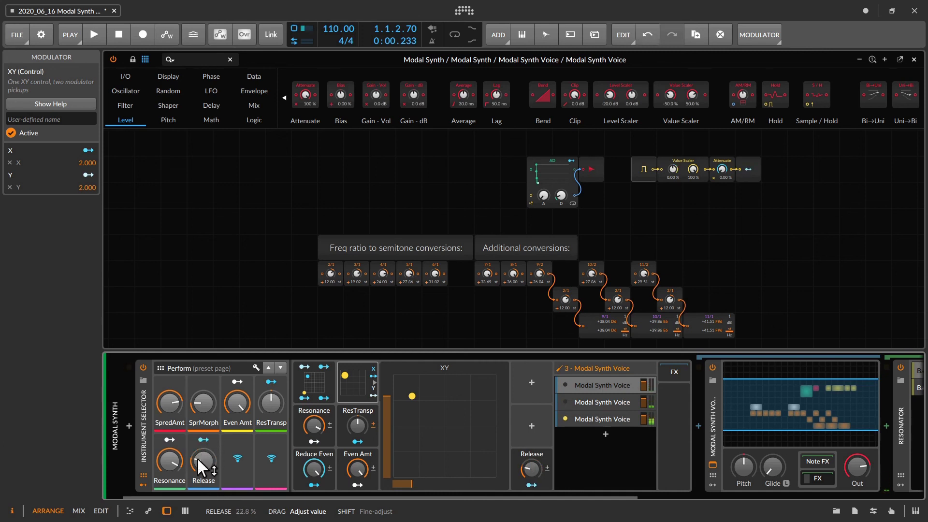